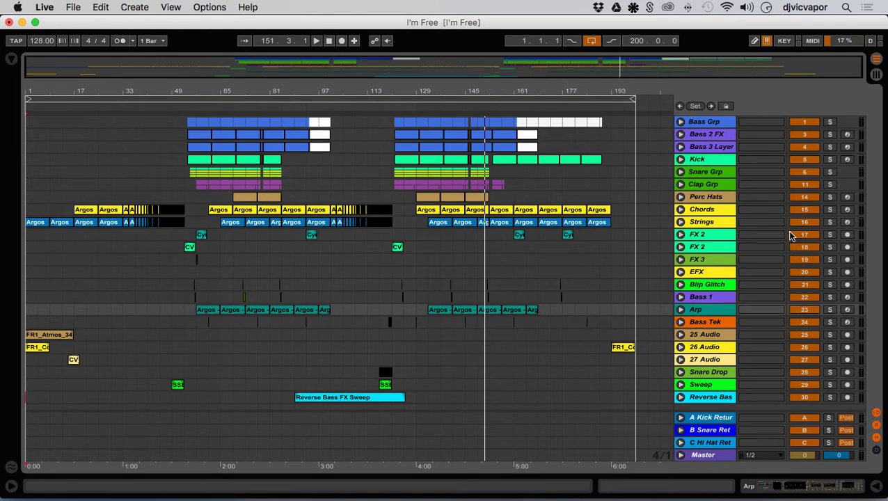
- Solo the Strings track and play the arrangement from the beginning
click(829, 222)
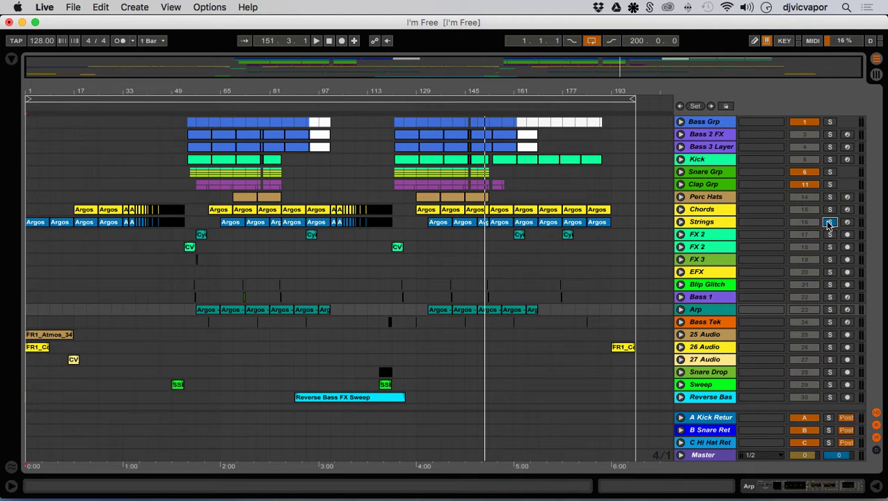
click(829, 221)
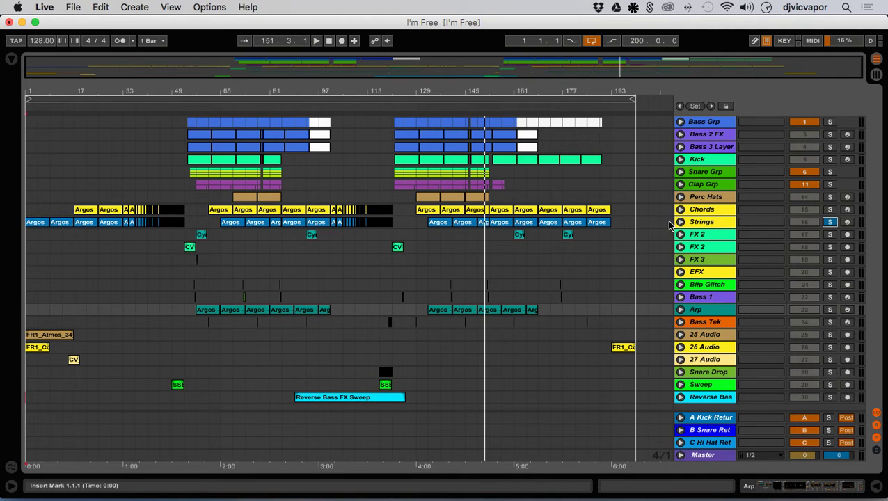
click(329, 42)
click(325, 43)
click(319, 41)
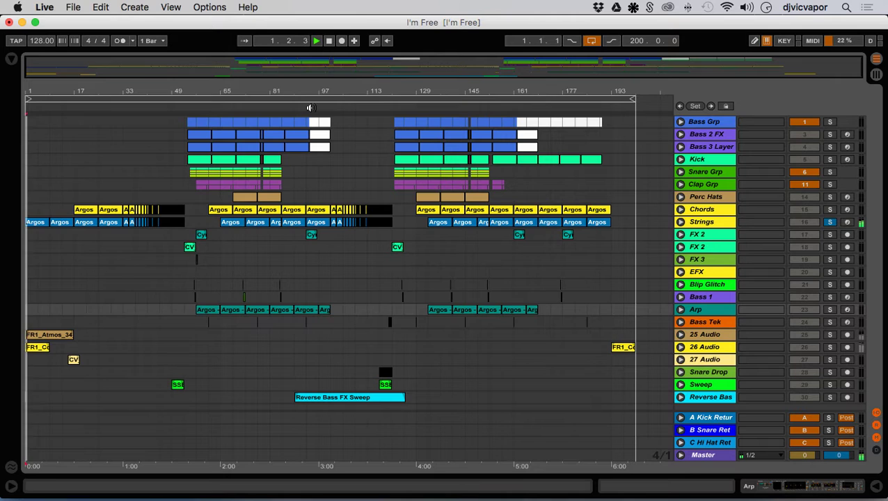
- Unfold the Strings track to view its notes and automation, and show its device chain
click(681, 223)
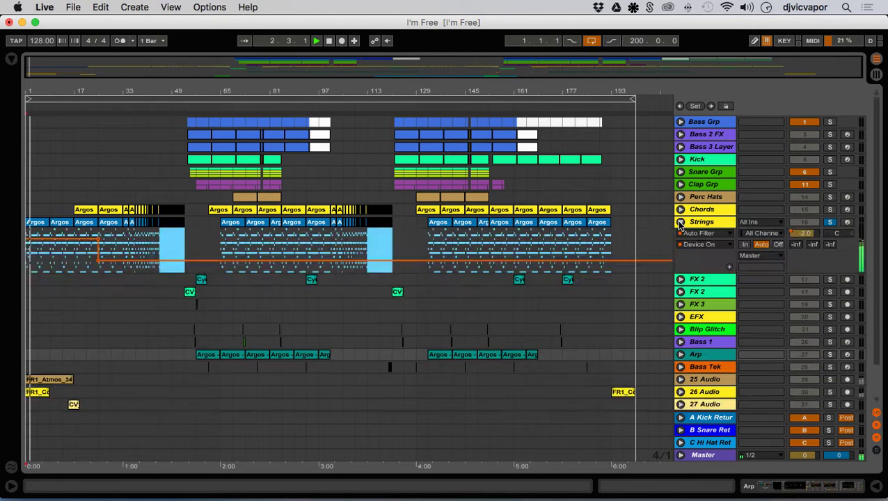
click(681, 223)
click(681, 223)
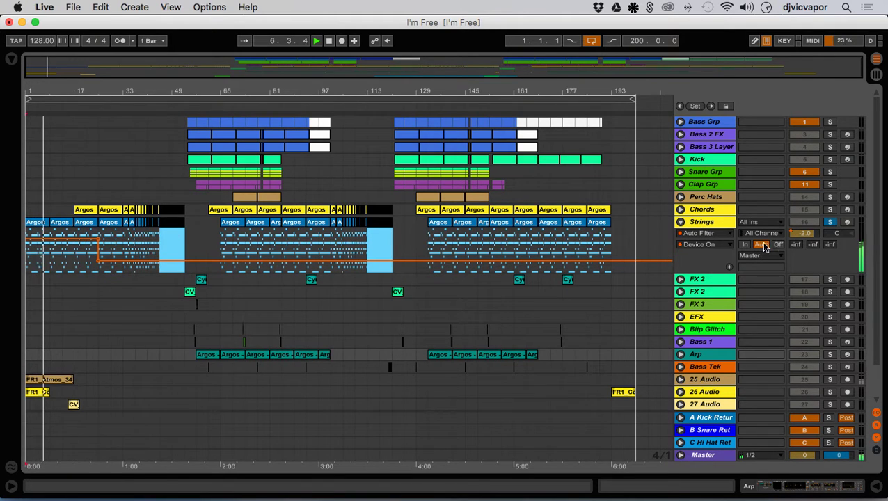
double_click(716, 229)
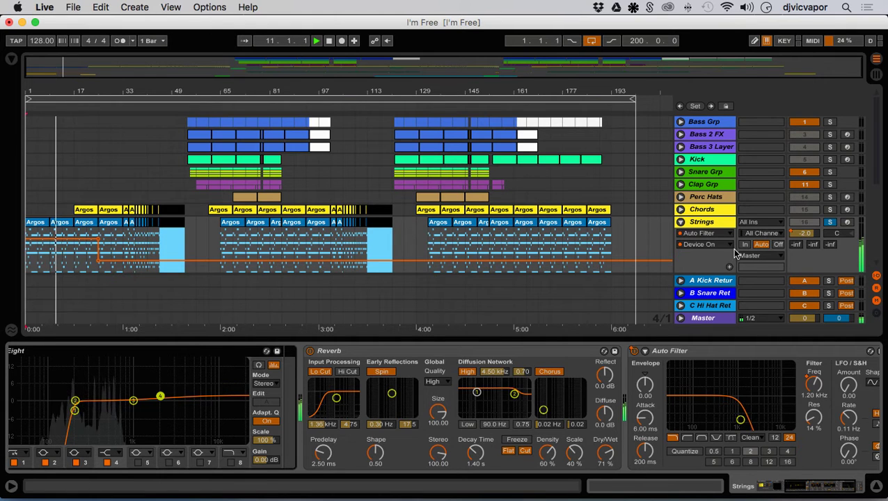
- Fold the Strings track and hide its device chain to see the full arrangement
click(681, 221)
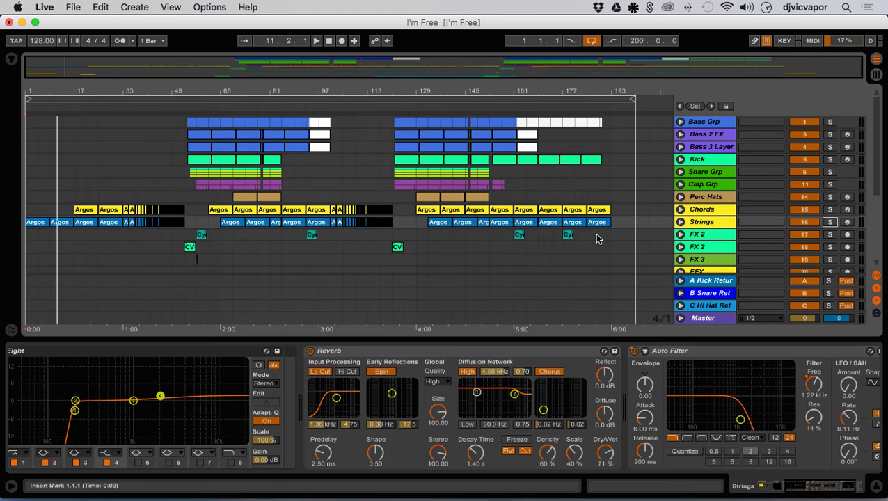
scroll(547, 240, down, 3)
scroll(547, 240, down, 3)
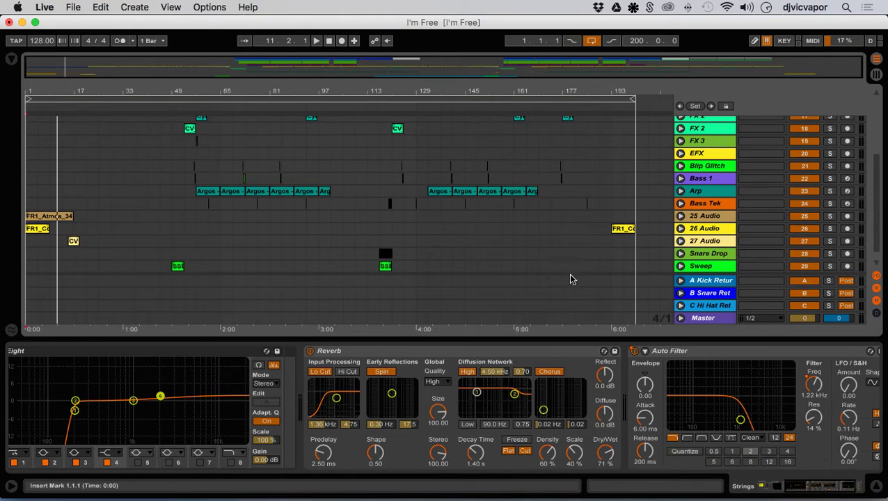
click(877, 485)
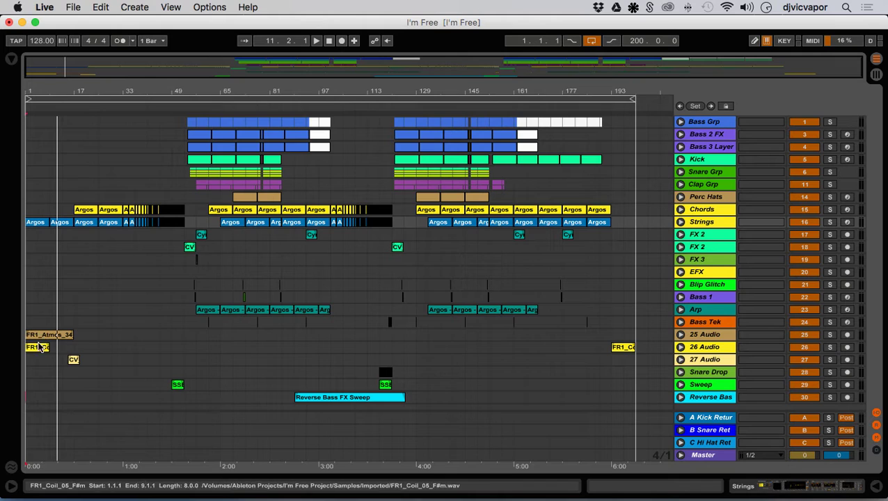
- Unfold the 25 Audio and 26 Audio tracks and play the arrangement from the beginning
click(681, 335)
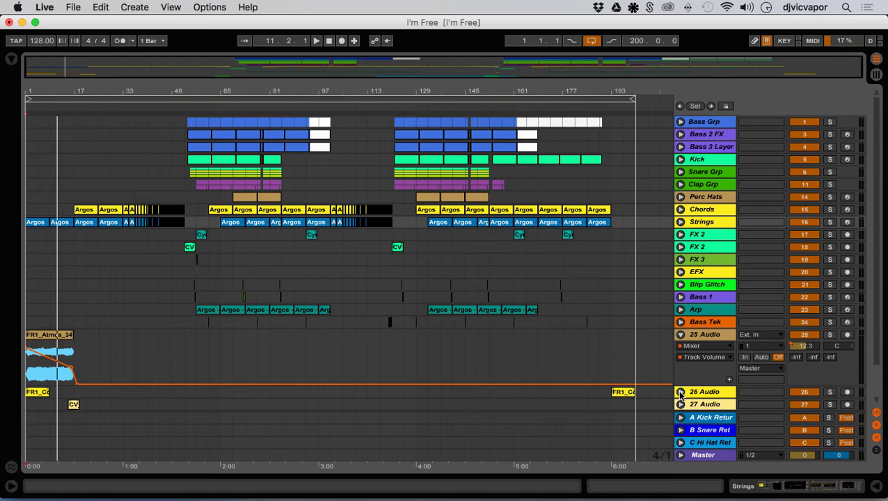
click(681, 392)
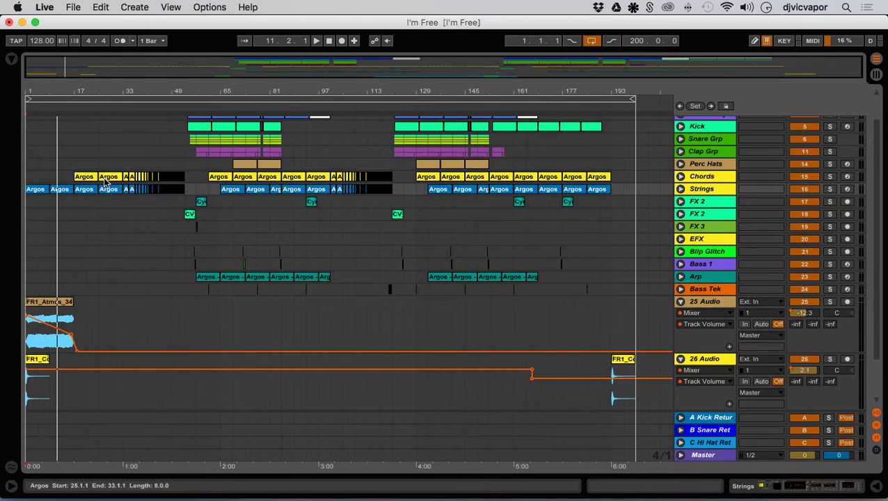
click(329, 40)
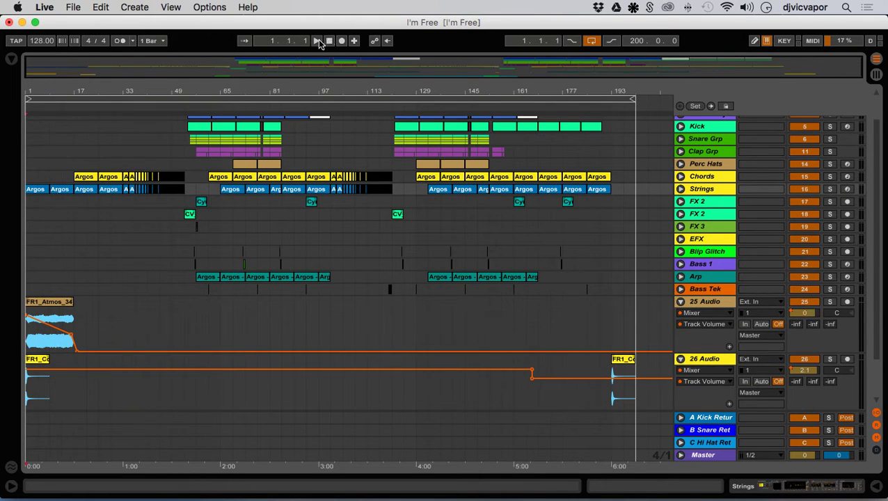
click(315, 41)
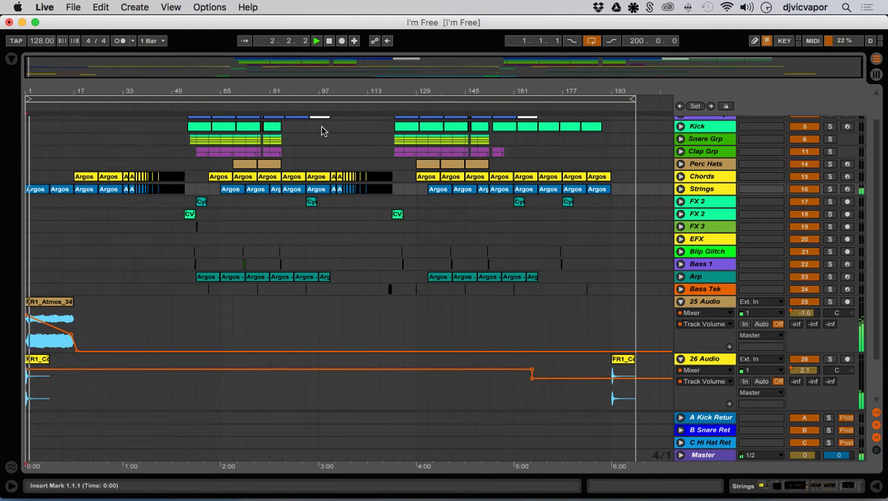
- Unfold the Strings and 27 Audio tracks to follow their clips and automation during playback
scroll(321, 130, down, 3)
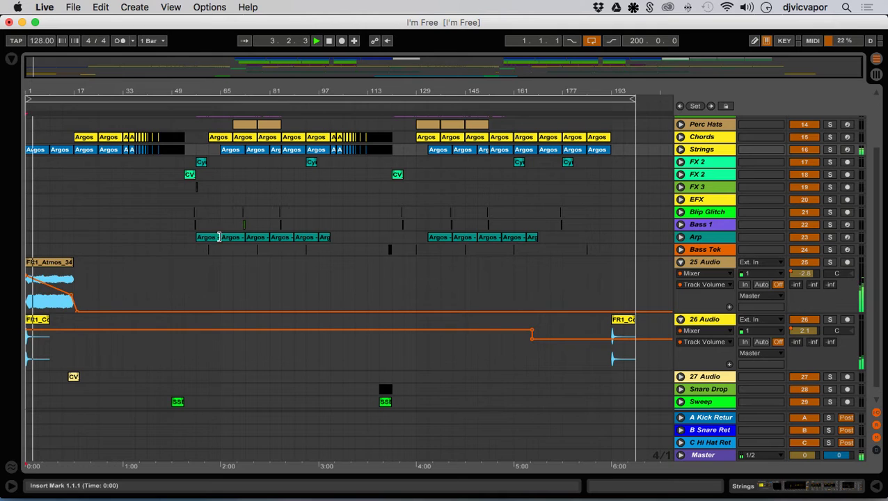
click(681, 149)
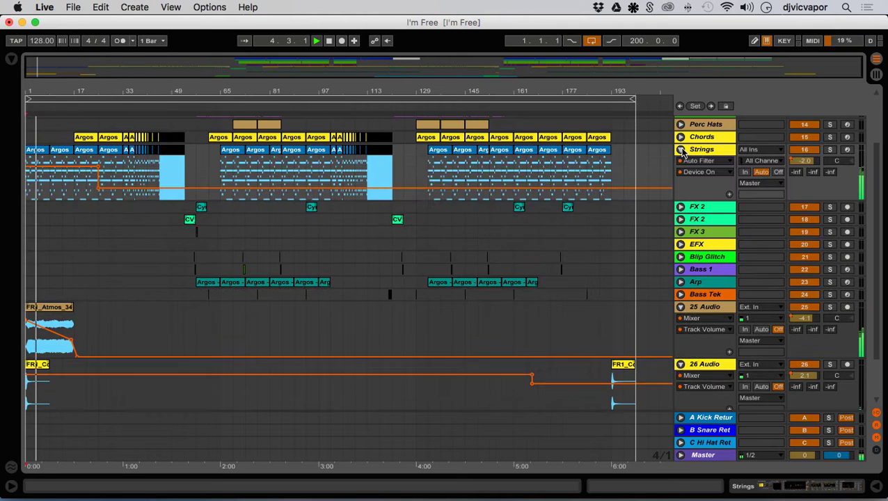
scroll(567, 243, down, 3)
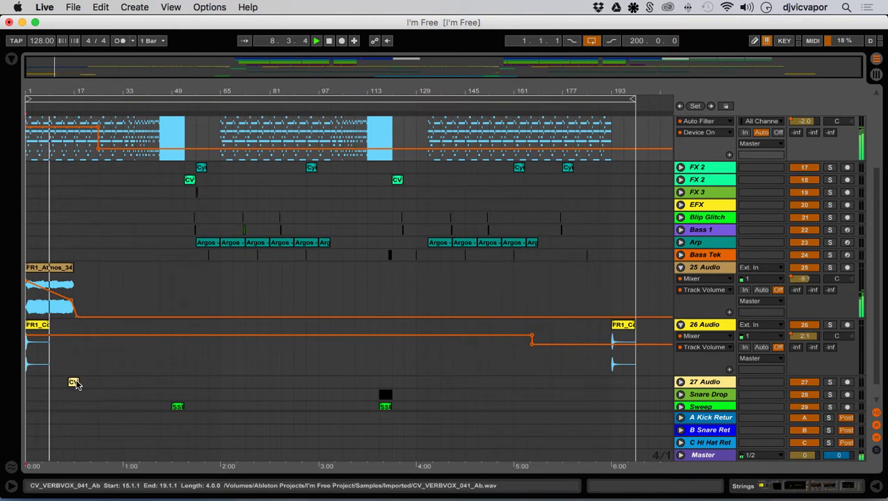
click(680, 383)
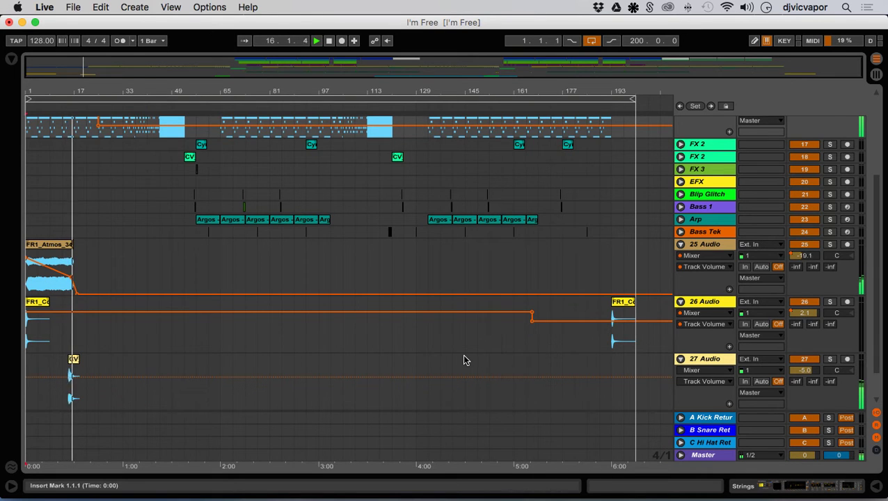
- Fold the 26 Audio, 25 Audio and Strings tracks while the arrangement keeps playing
scroll(465, 360, up, 3)
scroll(465, 360, up, 1)
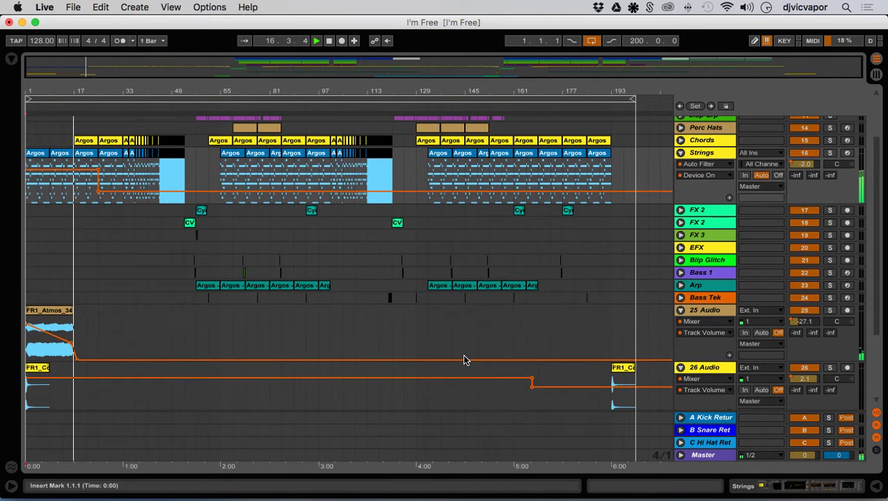
click(680, 369)
click(681, 313)
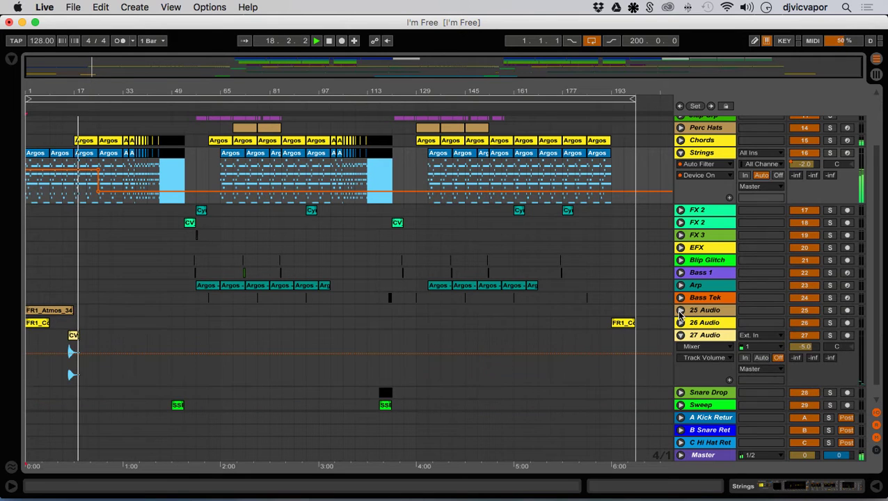
scroll(648, 310, up, 2)
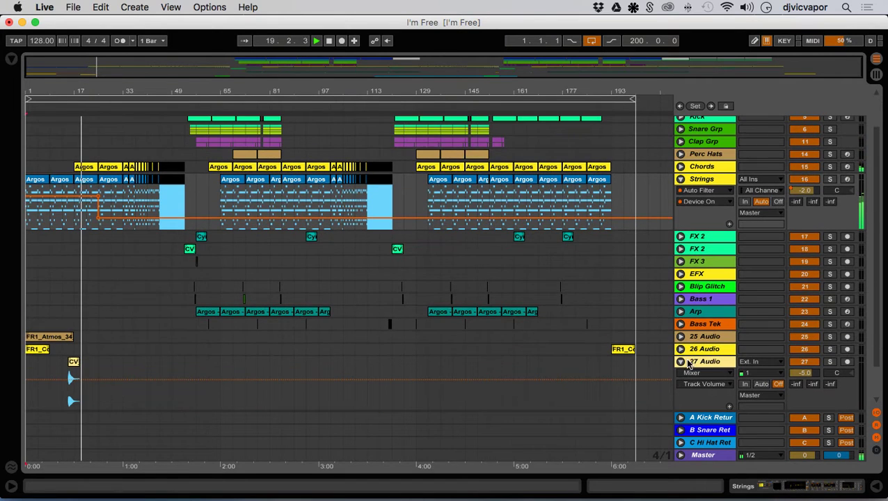
scroll(689, 278, down, 1)
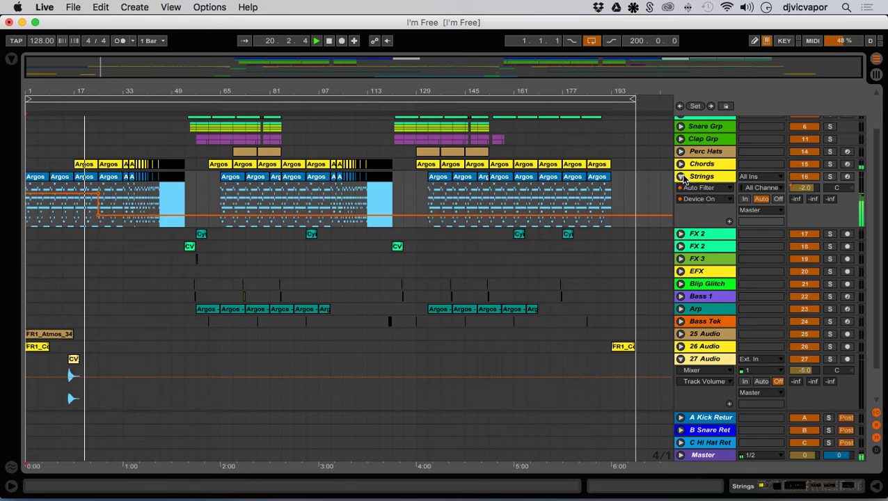
click(681, 176)
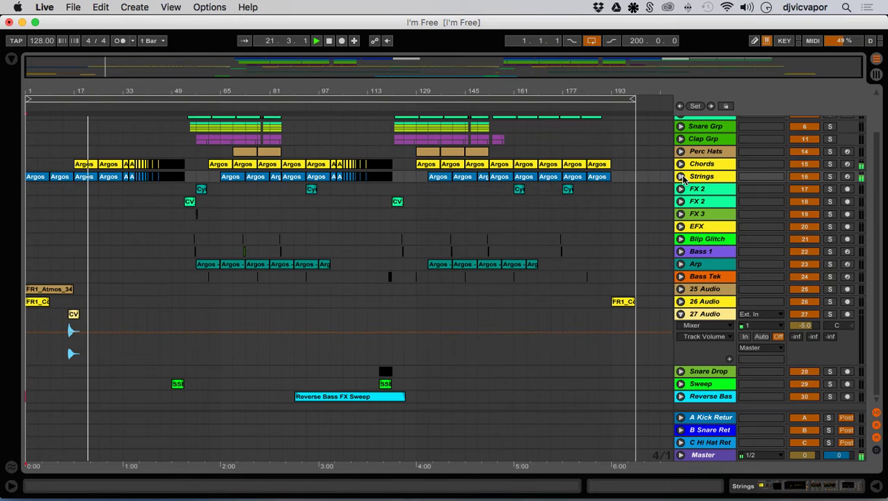
- Unfold the Chords track, show its device chain and inspect the OTT compressor's settings
click(680, 165)
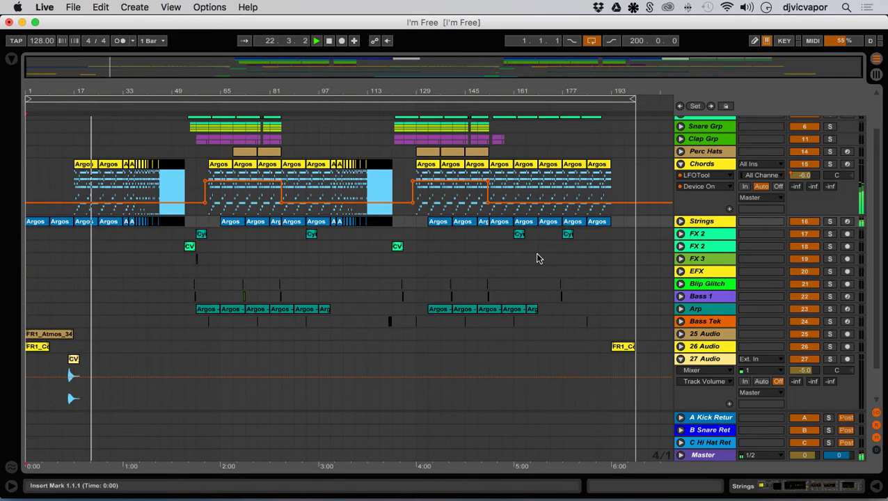
double_click(717, 164)
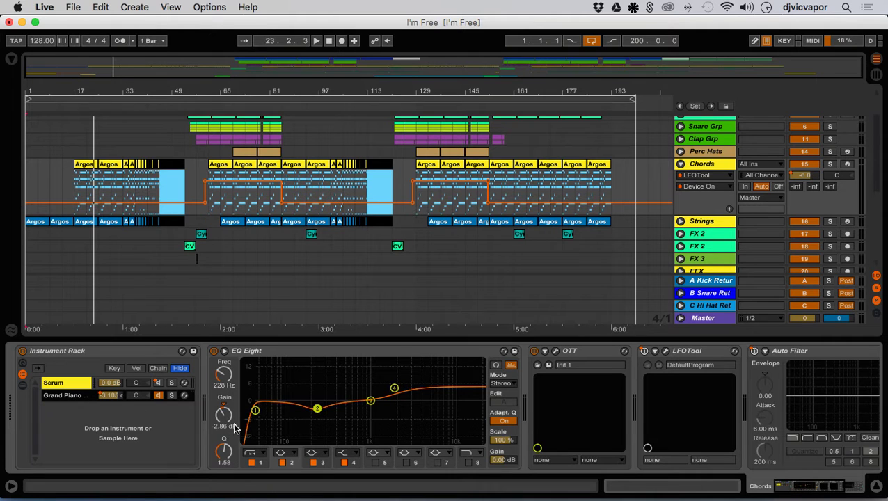
click(557, 352)
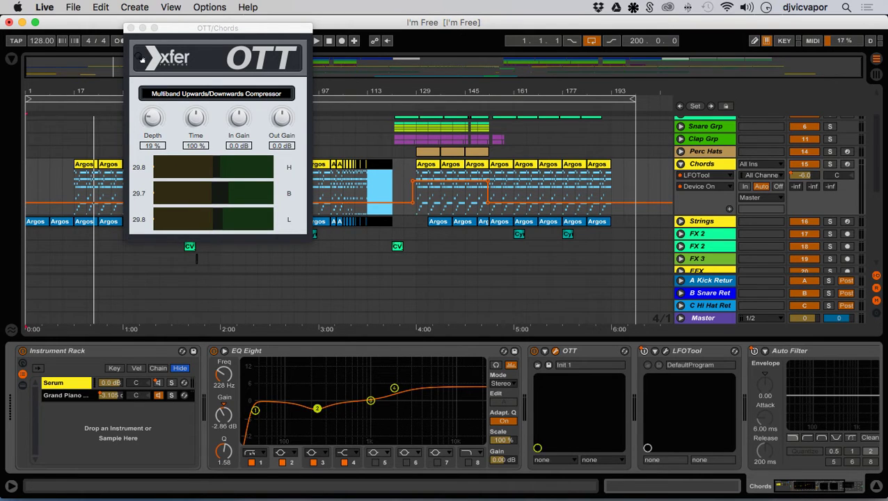
click(132, 29)
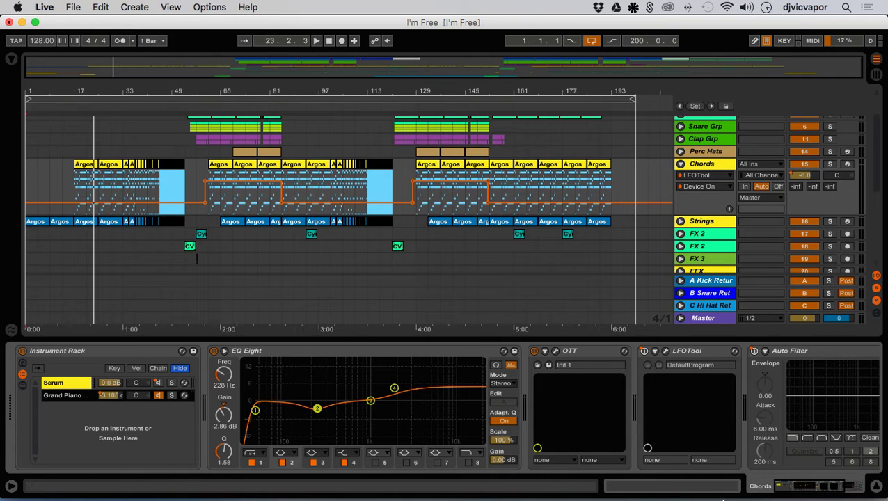
- Look through the Chords device chain and inspect the Serum synth inside its Instrument Rack
drag(779, 488, 802, 493)
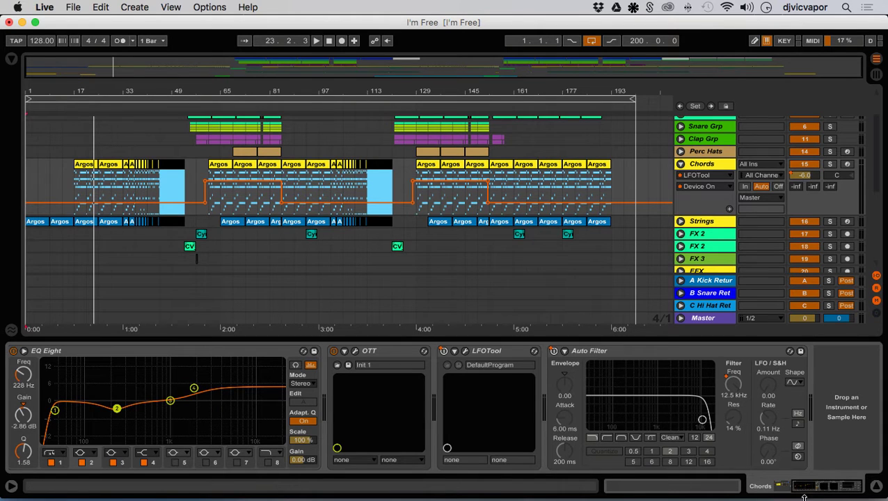
drag(809, 494, 769, 490)
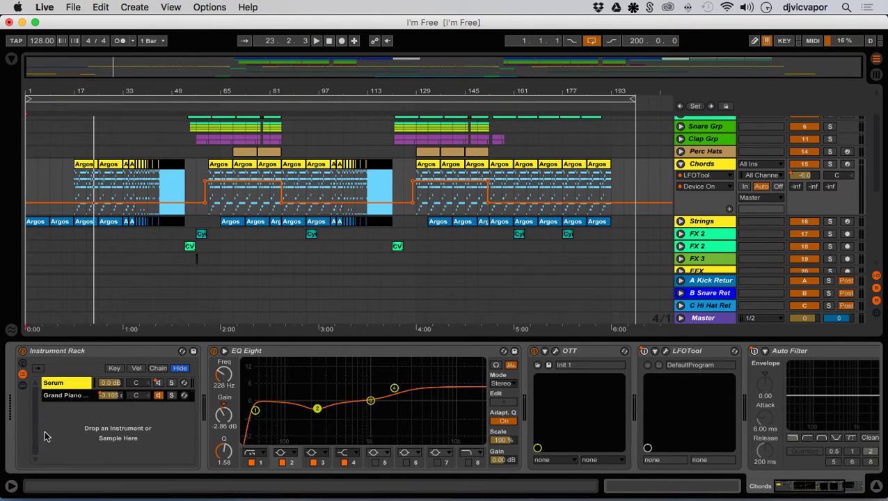
click(69, 388)
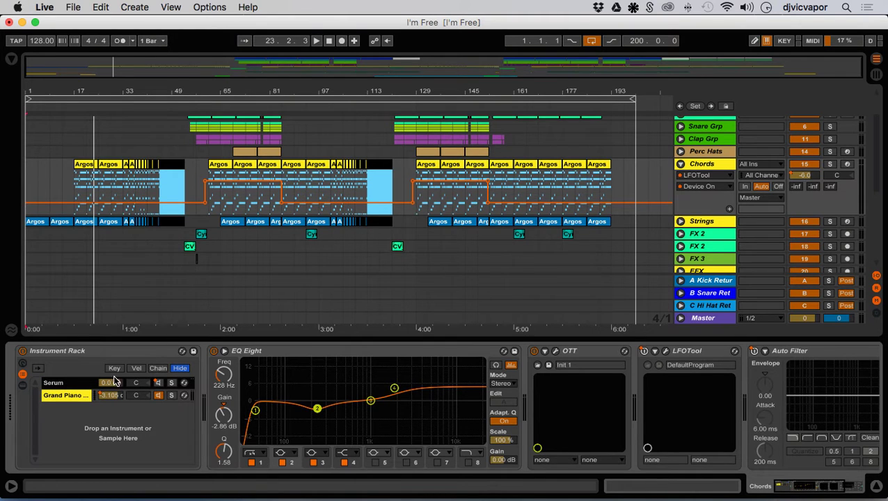
click(69, 383)
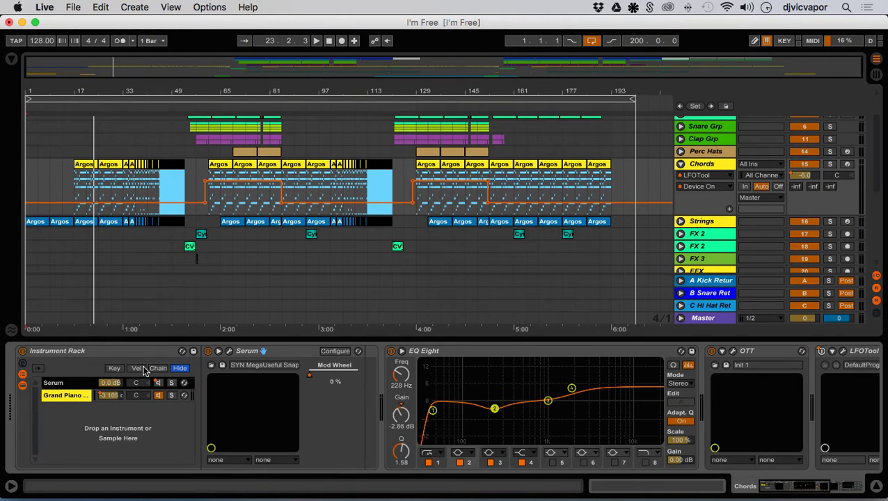
click(230, 351)
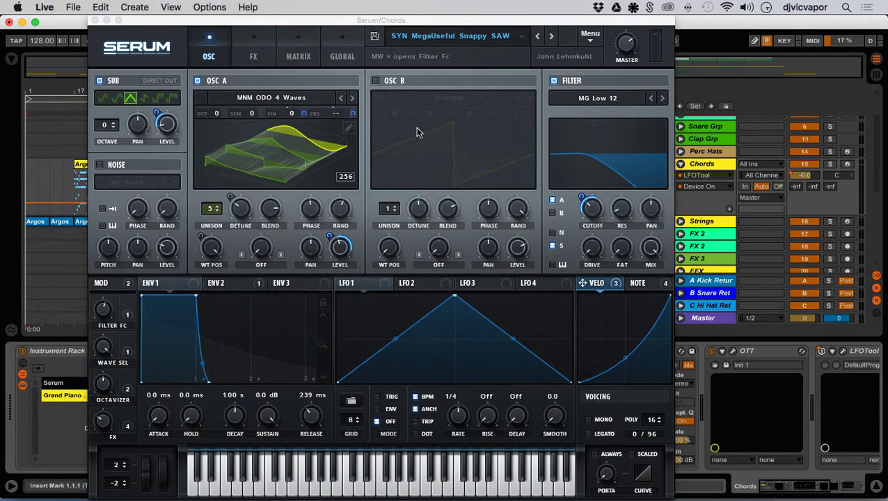
click(94, 22)
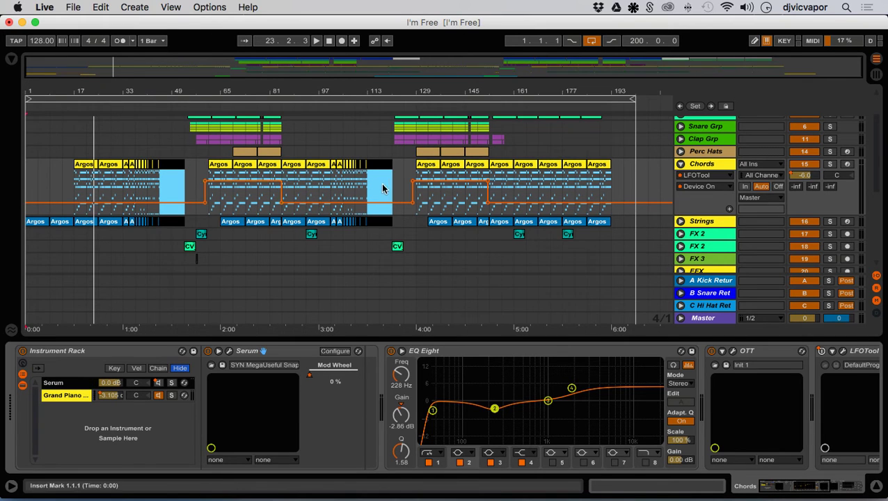
- Hide the device chain, fold the Chords track and play the arrangement from around bar 38
mouse_move(885, 477)
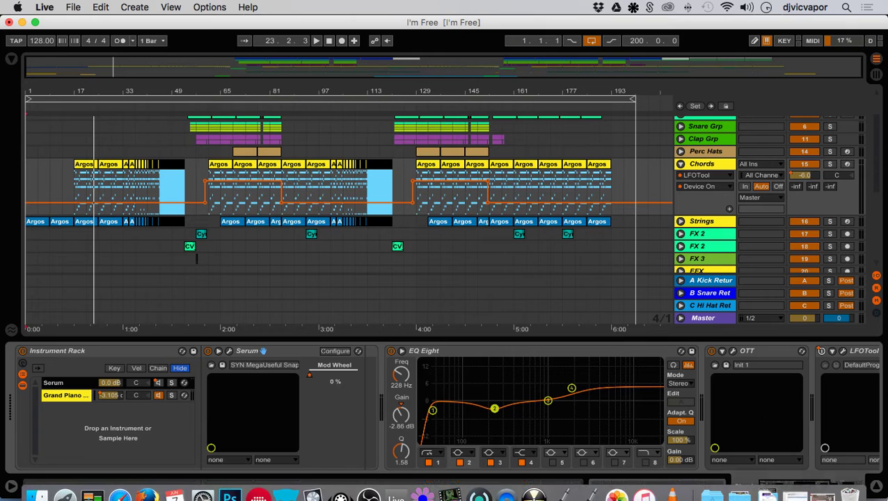
click(877, 489)
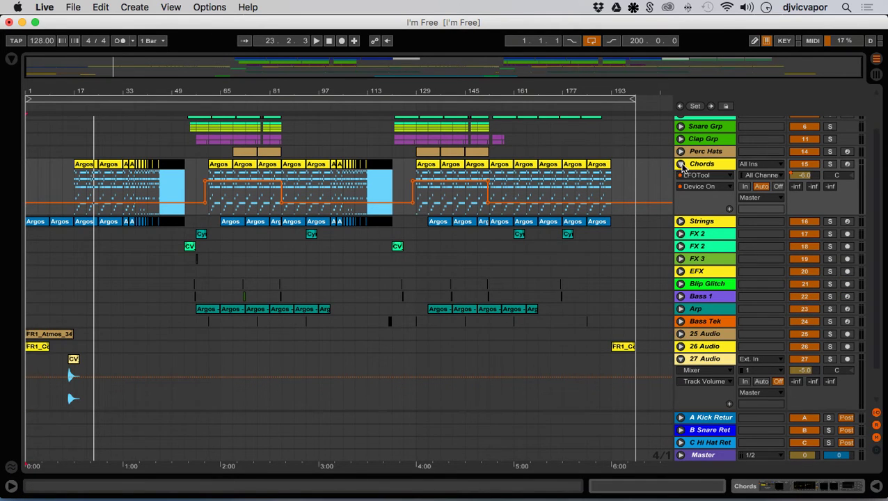
click(681, 164)
click(142, 104)
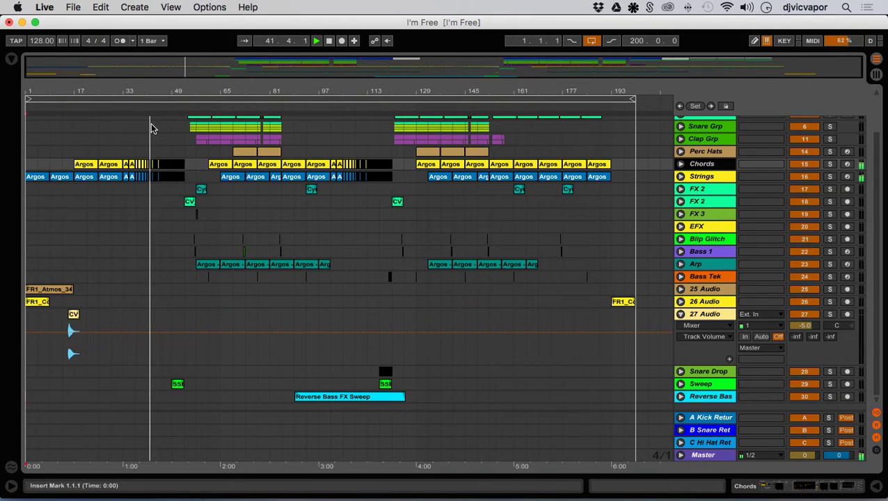
- Unfold the Chords and Strings tracks and examine their progressively shorter clips leading up to bar 53
drag(152, 93, 153, 164)
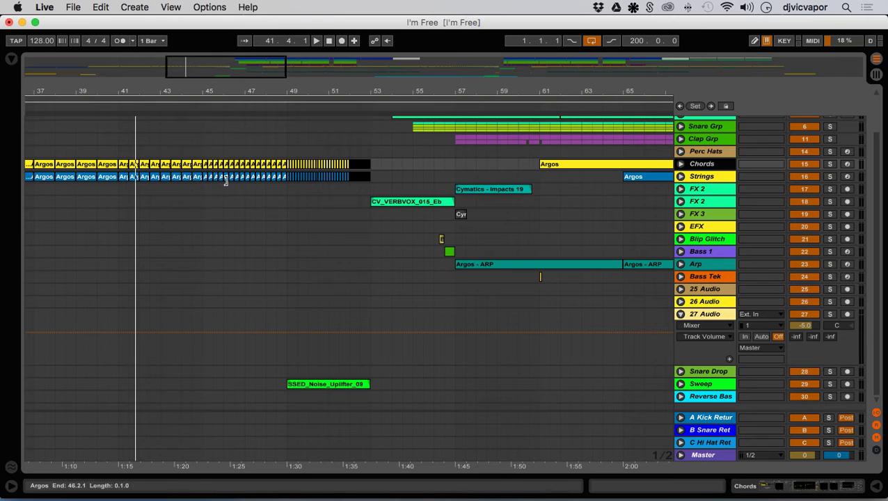
drag(202, 91, 202, 125)
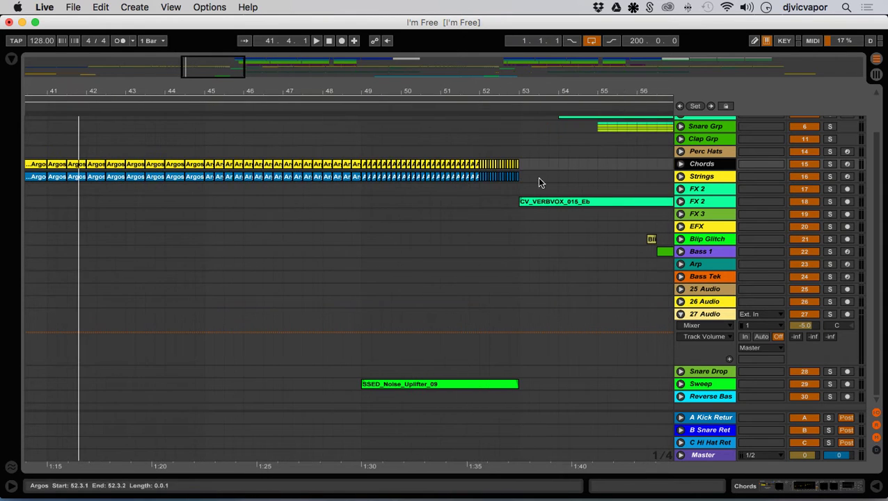
click(680, 164)
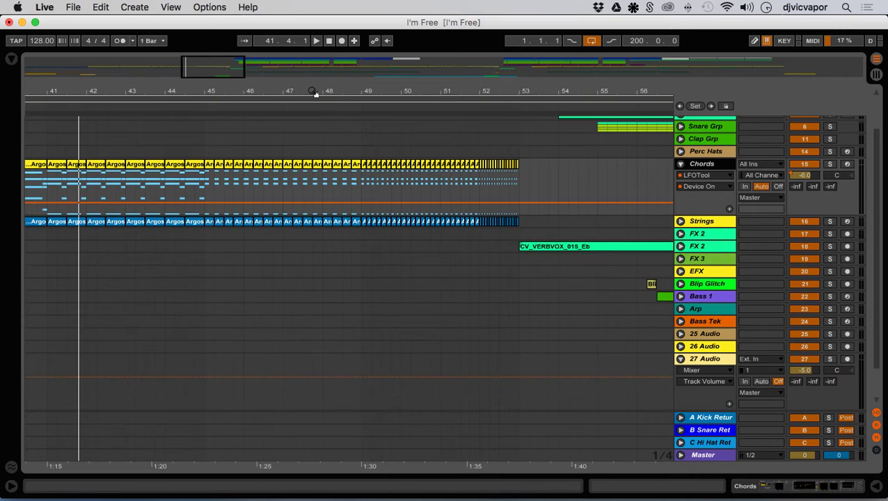
drag(311, 91, 311, 106)
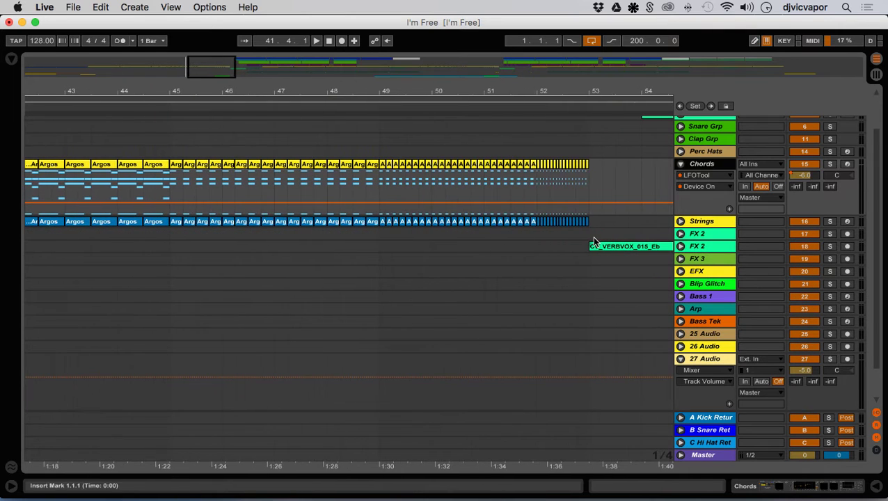
click(682, 221)
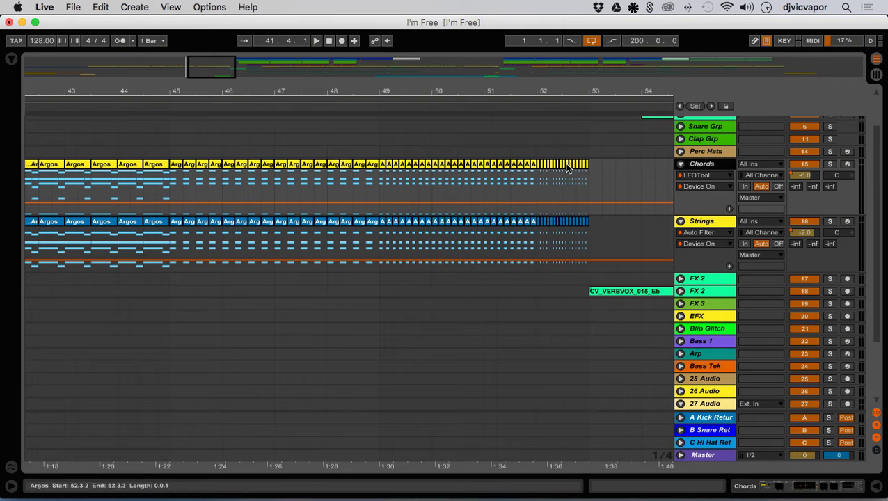
- Play the arrangement from around bar 46 and fold the Chords and Strings tracks
drag(586, 93, 545, 98)
click(472, 106)
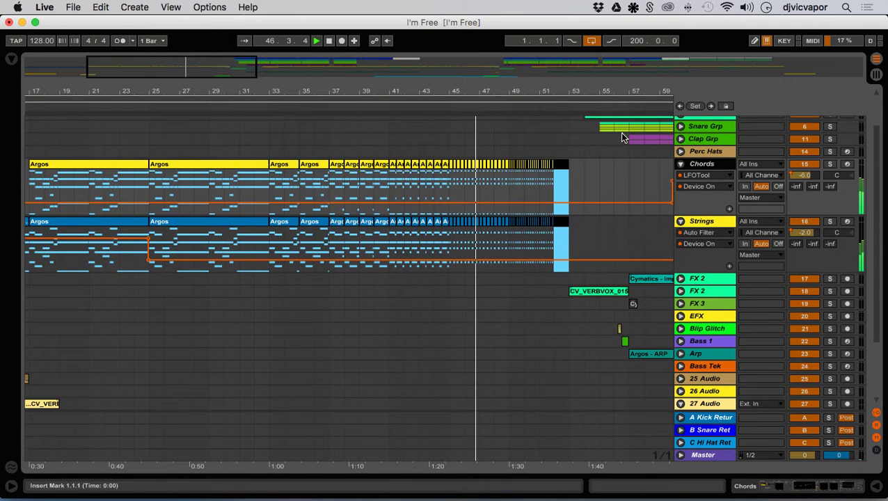
click(681, 164)
click(681, 177)
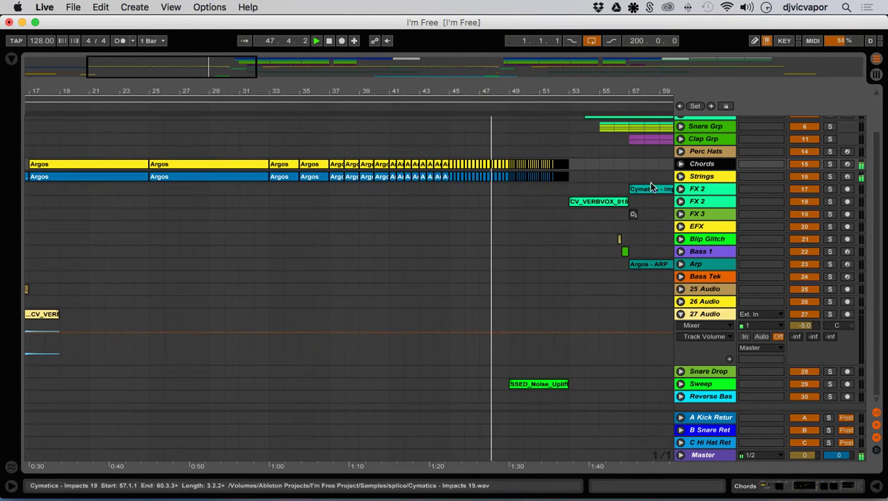
- Listen through the start of the build at bar 49, stop playback, and briefly unfold the Sweep track to inspect its clips
drag(604, 91, 604, 66)
click(238, 170)
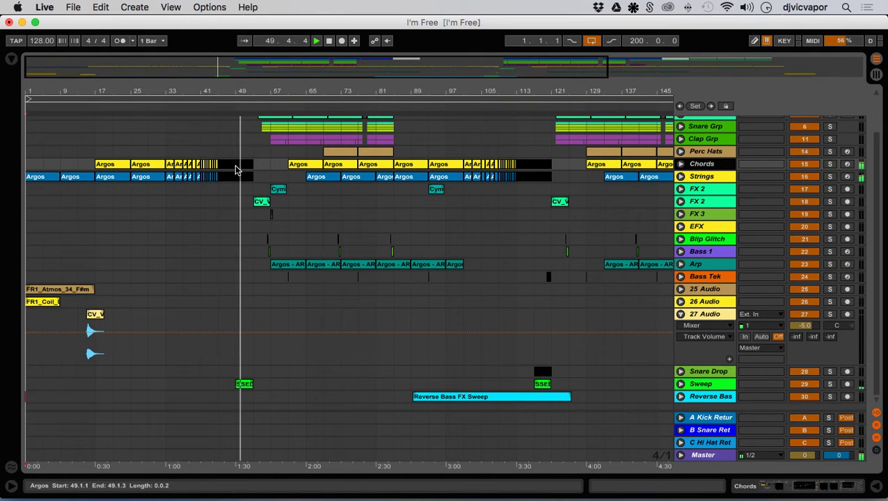
key(space)
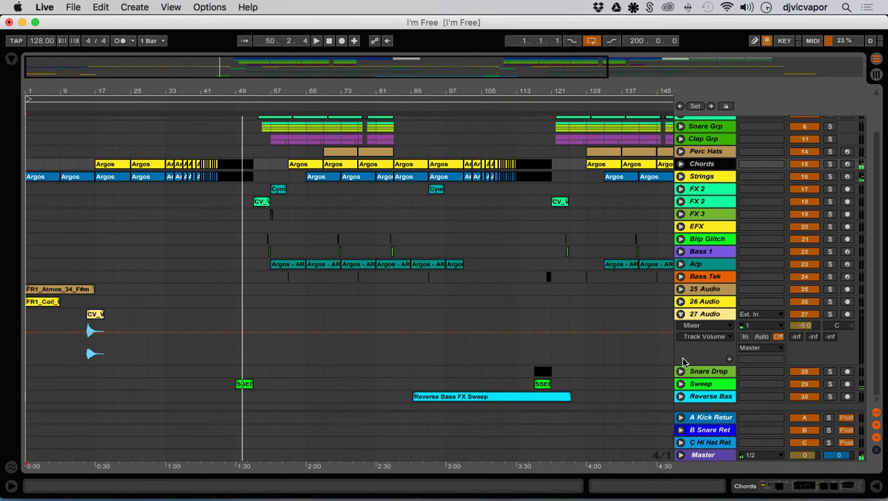
click(680, 385)
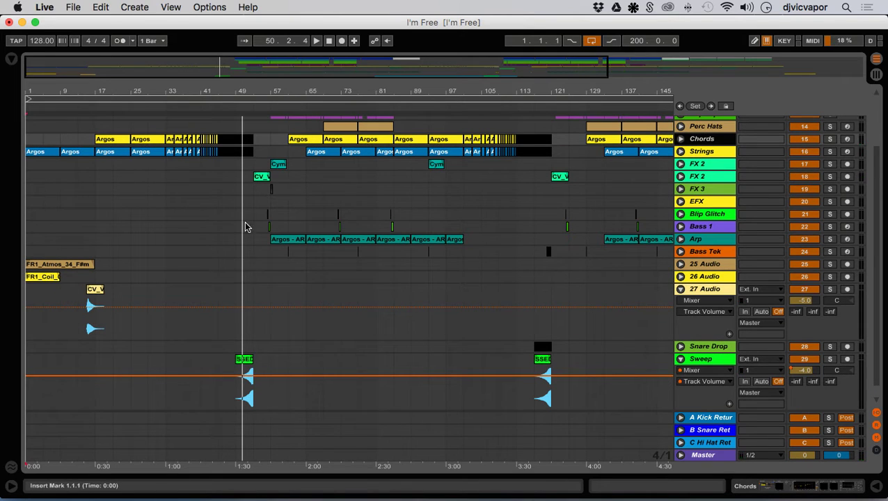
click(680, 360)
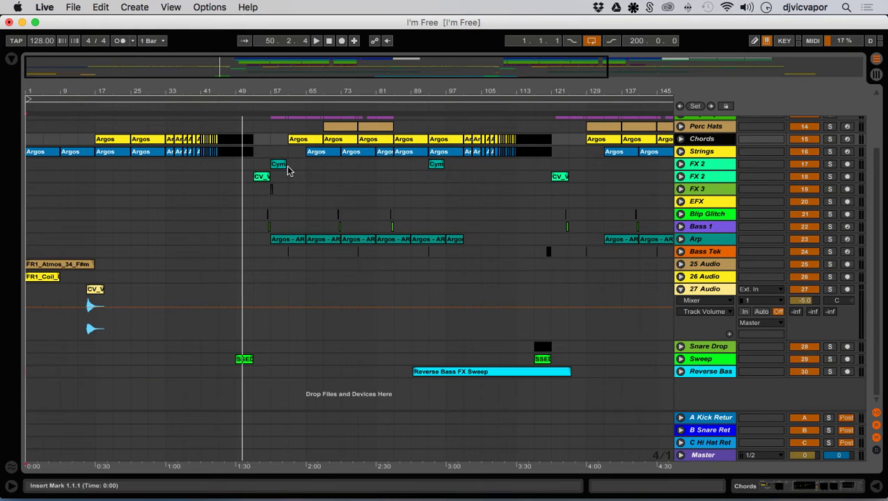
- Unfold the second FX 2 track, play the arrangement from around bar 50, and fold the track again
click(680, 177)
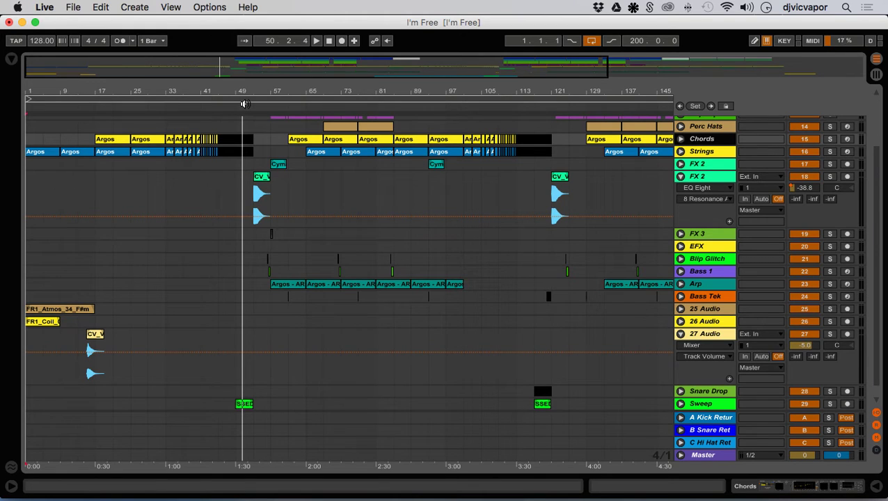
click(243, 103)
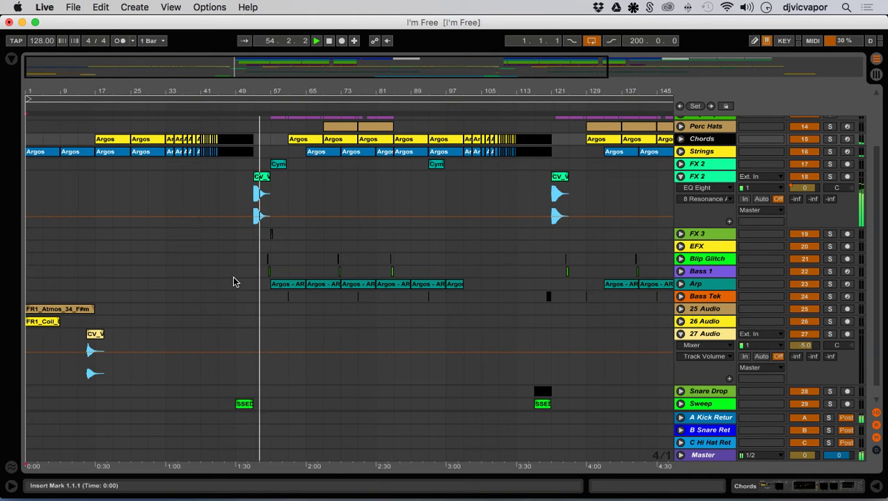
click(681, 176)
- Unfold and solo the Bass Grp track, and play it from around bar 57 before stopping playback
scroll(380, 294, up, 3)
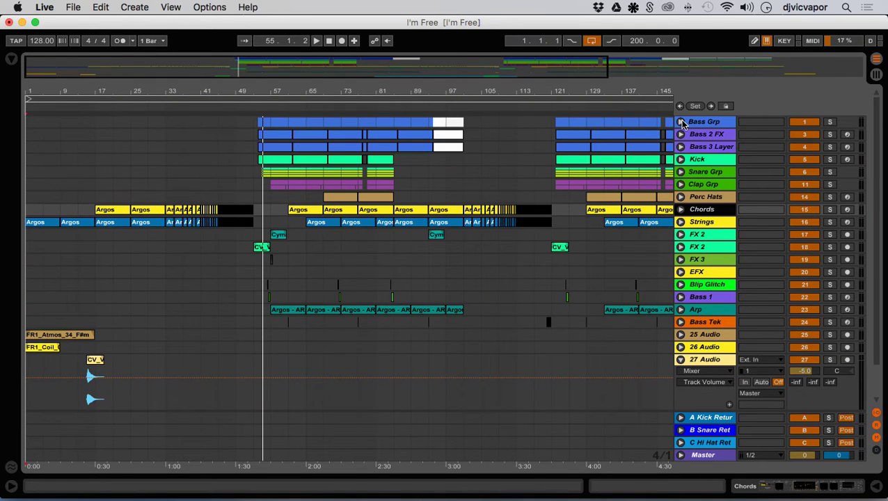
click(681, 122)
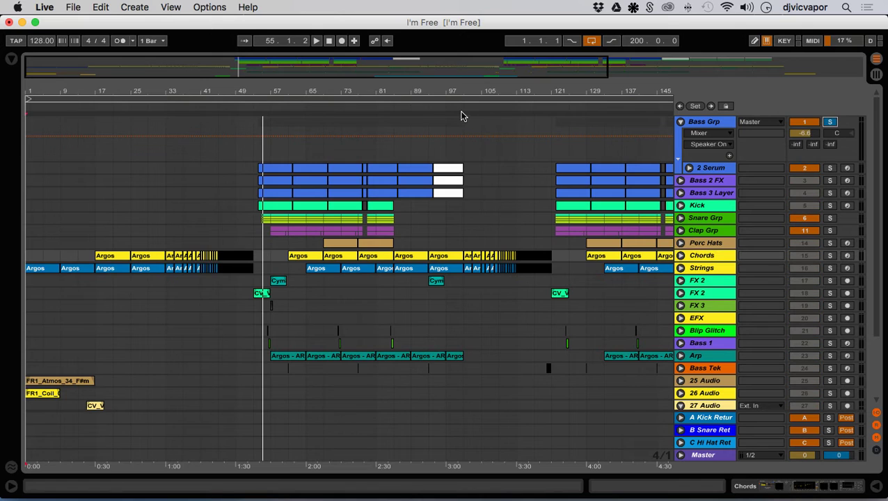
click(272, 106)
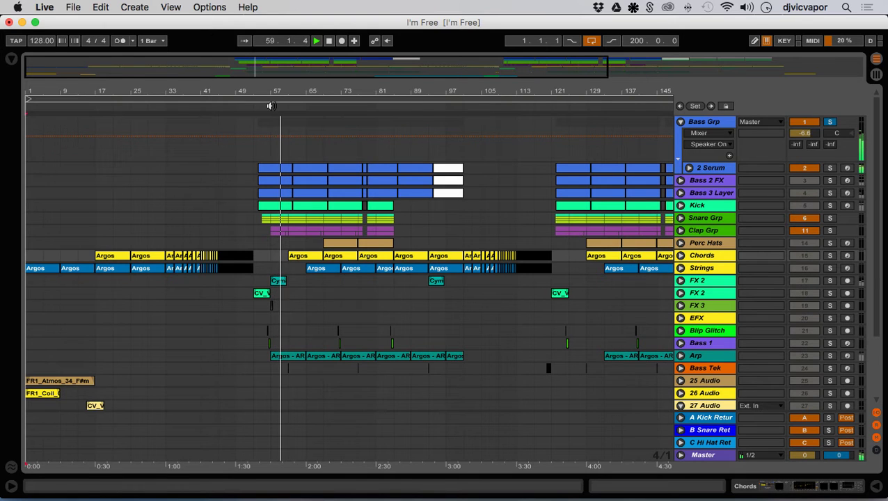
key(space)
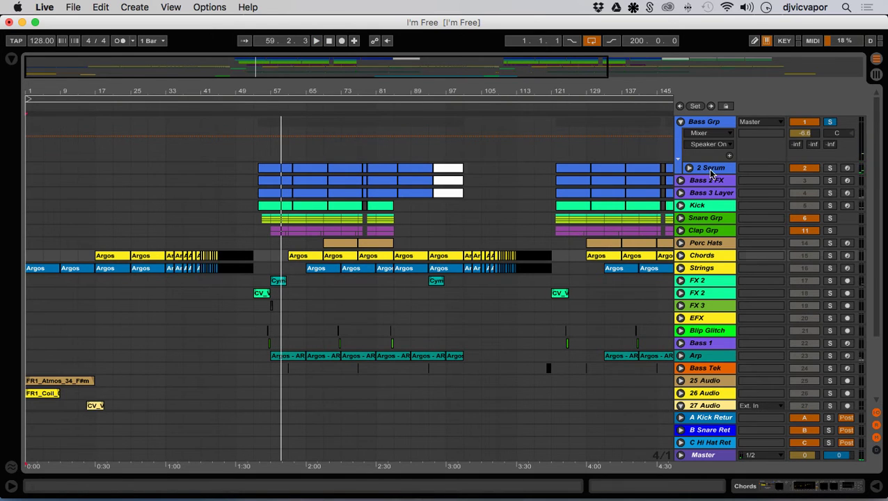
- Show the 2 Serum track's device chain, inspect the Serum synth's settings, and close its plug-in window
double_click(712, 173)
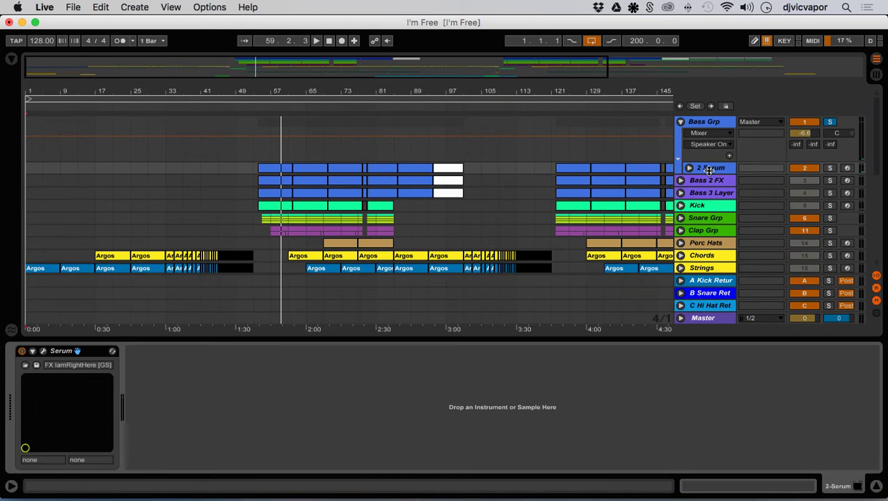
click(43, 352)
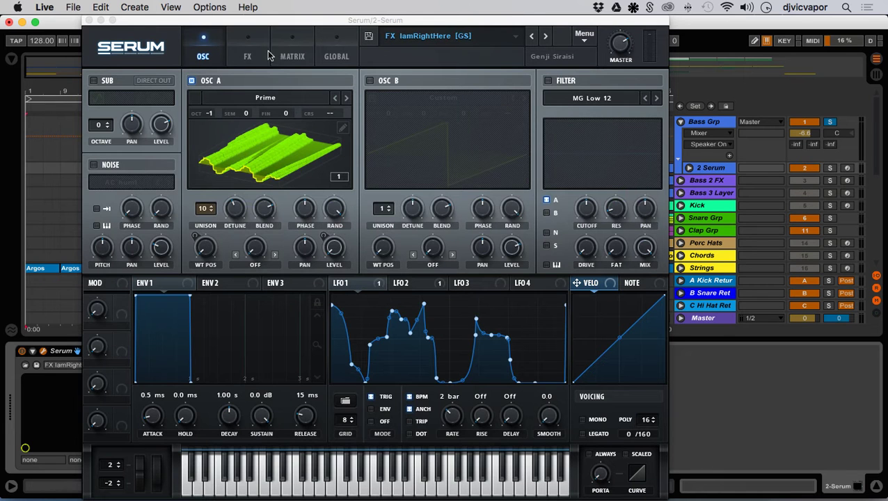
click(88, 22)
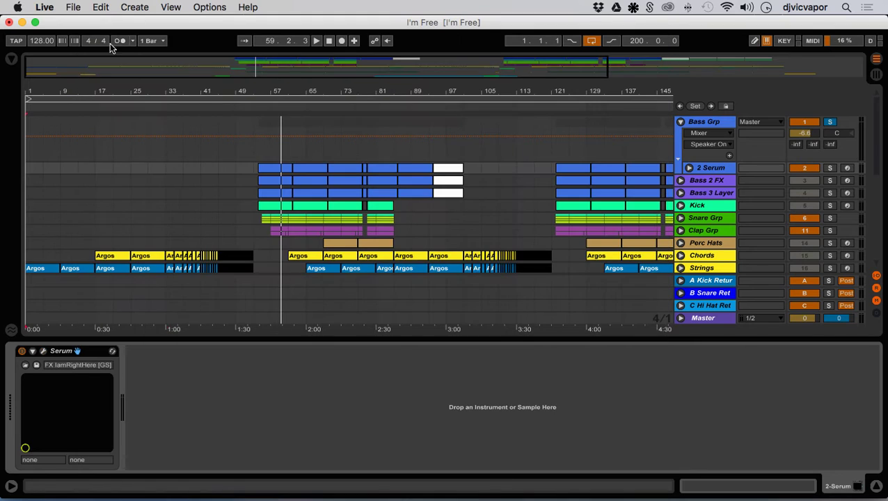
- Play the soloed bass from around bar 63, unfold the 2 Serum track to view its notes, and fold the Bass Grp
key(space)
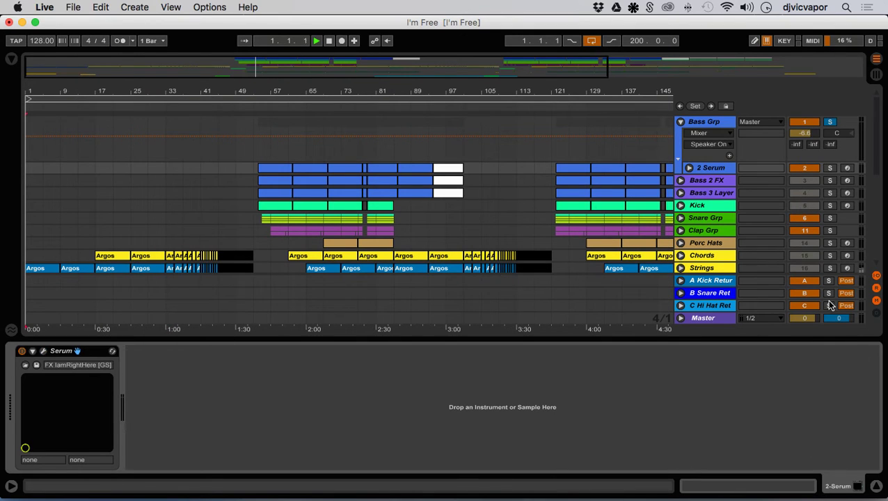
click(295, 109)
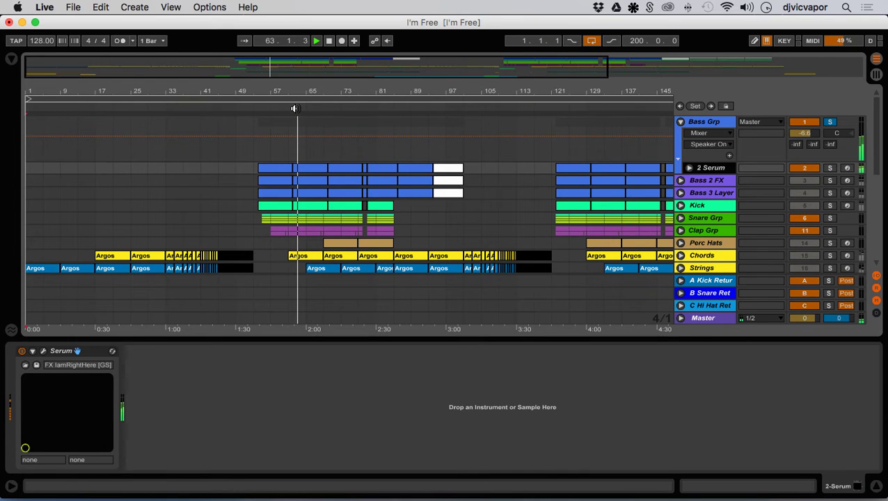
click(689, 168)
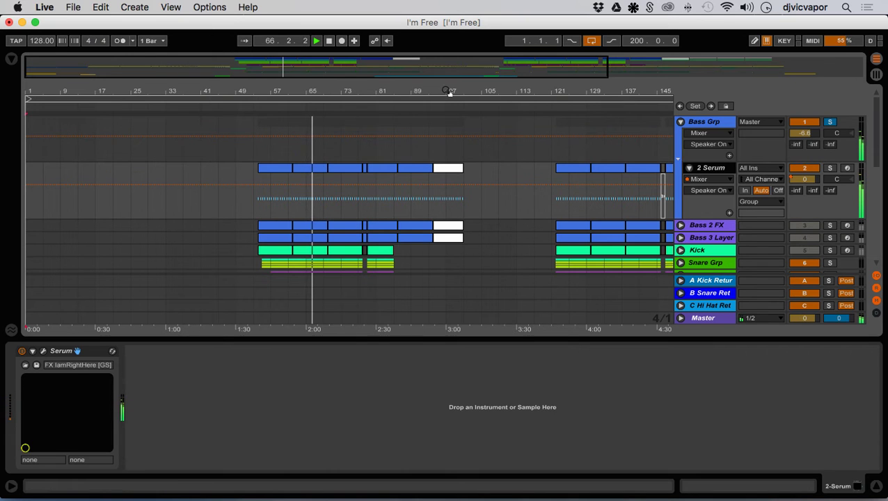
drag(450, 91, 322, 91)
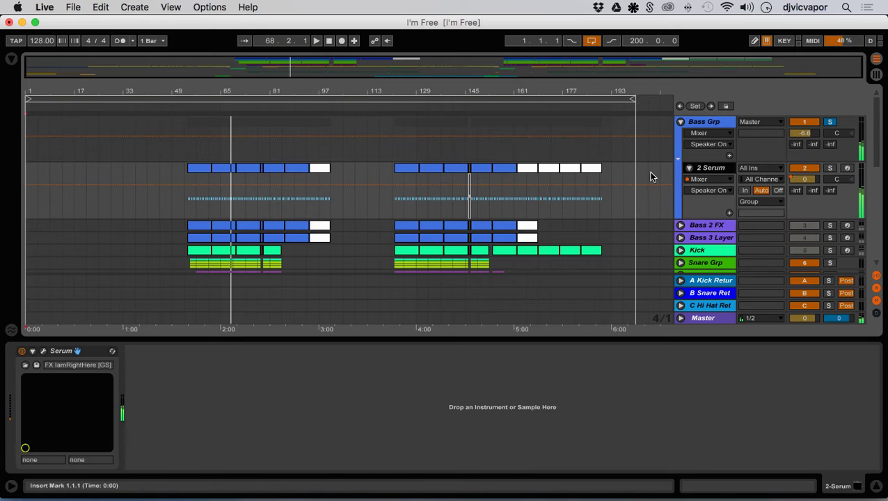
click(682, 123)
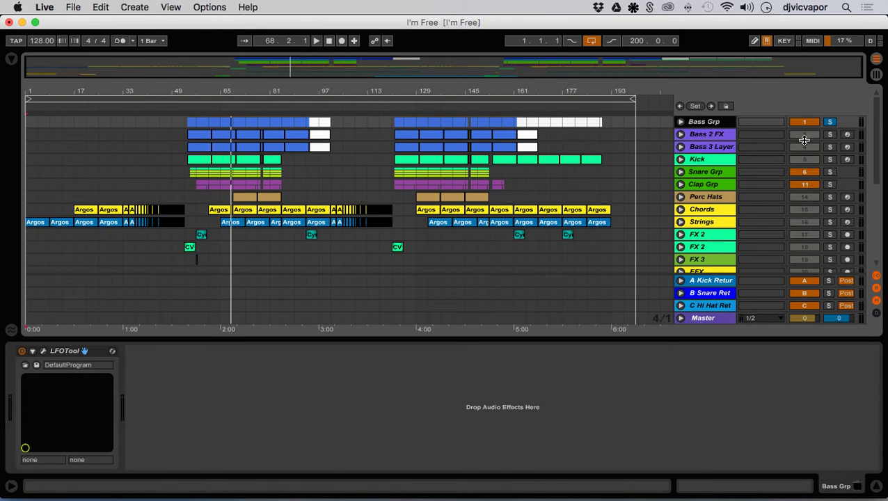
- Solo the Bass 2 FX track, play it from around bar 71, and unfold it
click(830, 136)
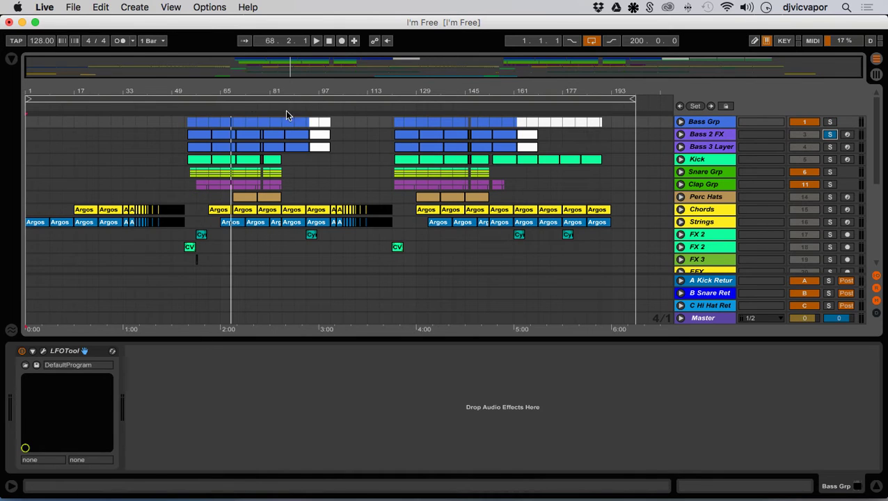
click(239, 107)
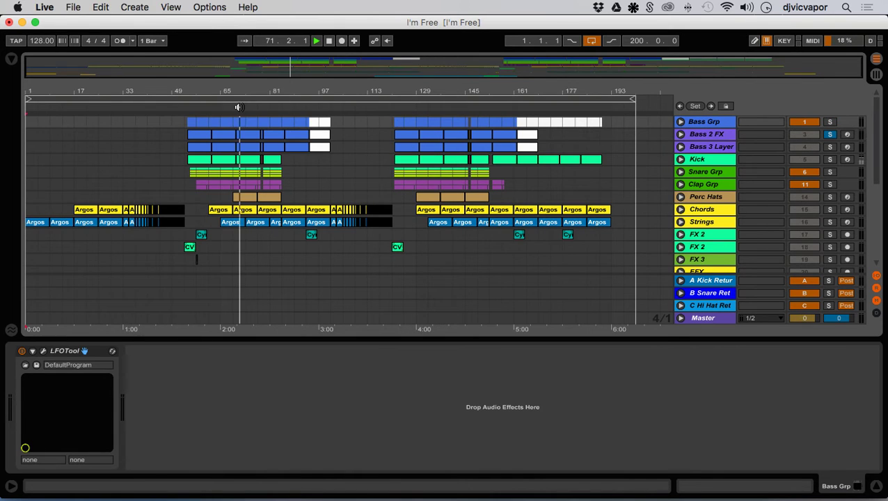
click(681, 135)
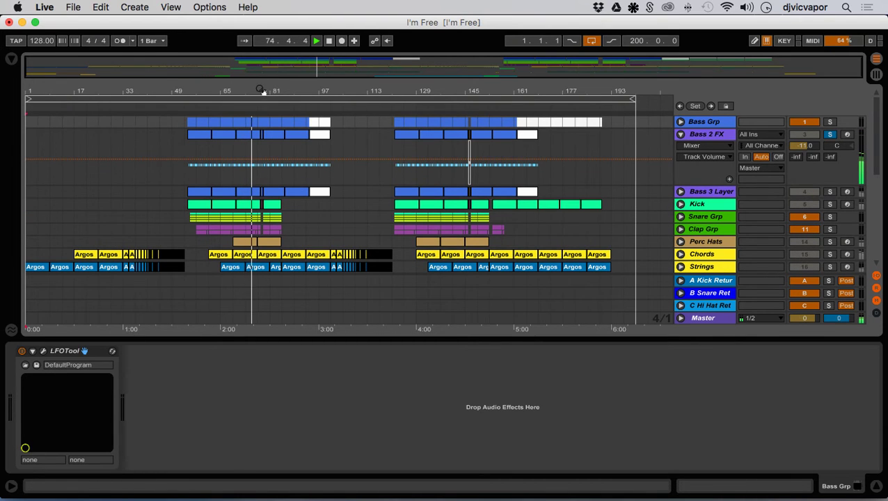
- Examine the Bass 2 FX notes around bar 78, and unsolo and fold the track
drag(259, 87, 260, 139)
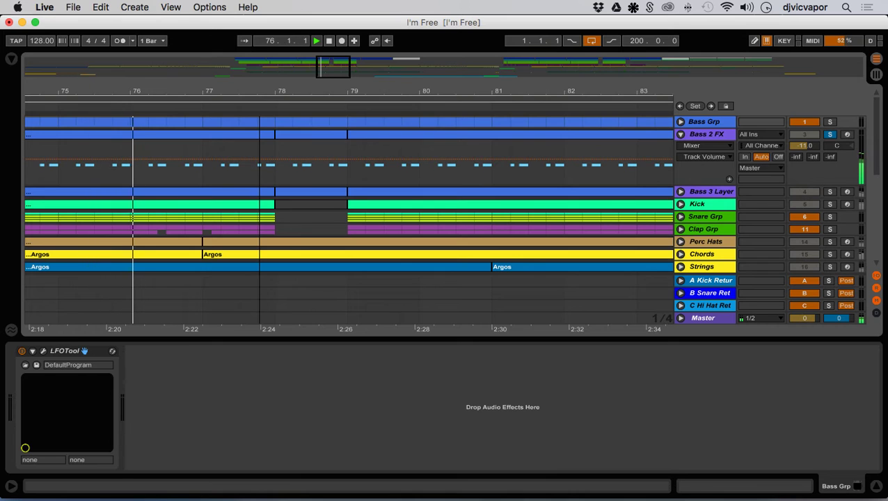
drag(259, 140, 261, 92)
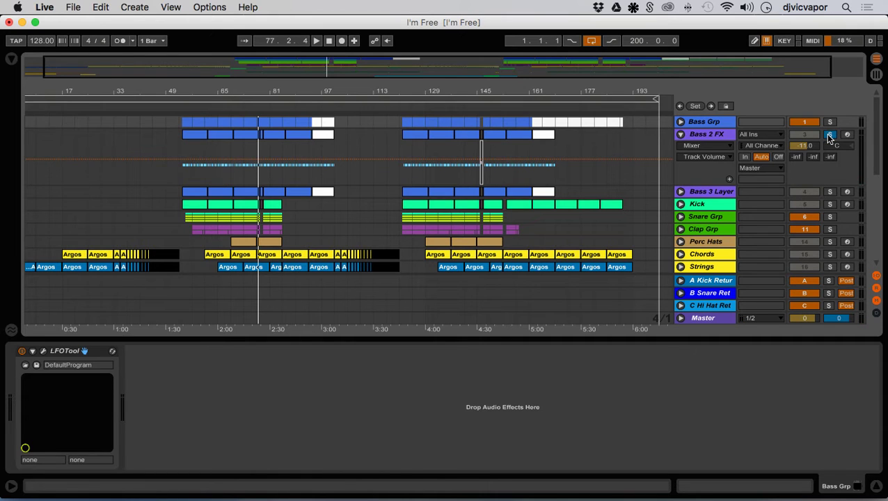
click(829, 136)
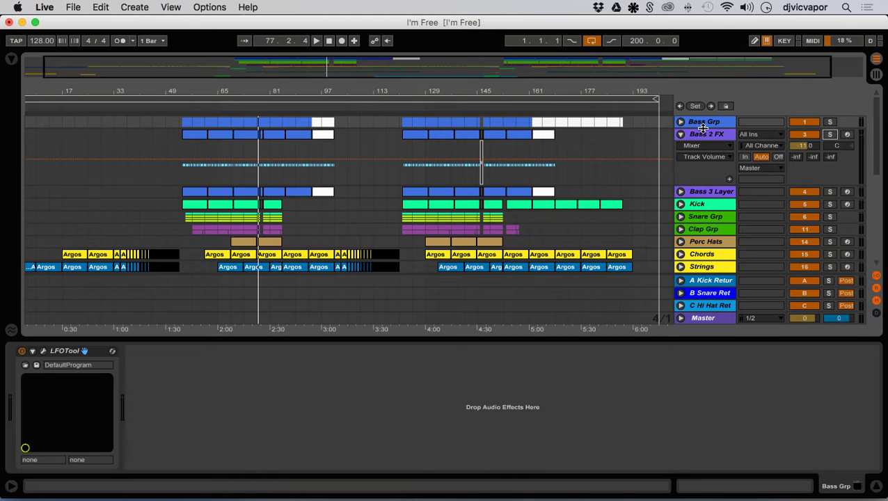
click(682, 135)
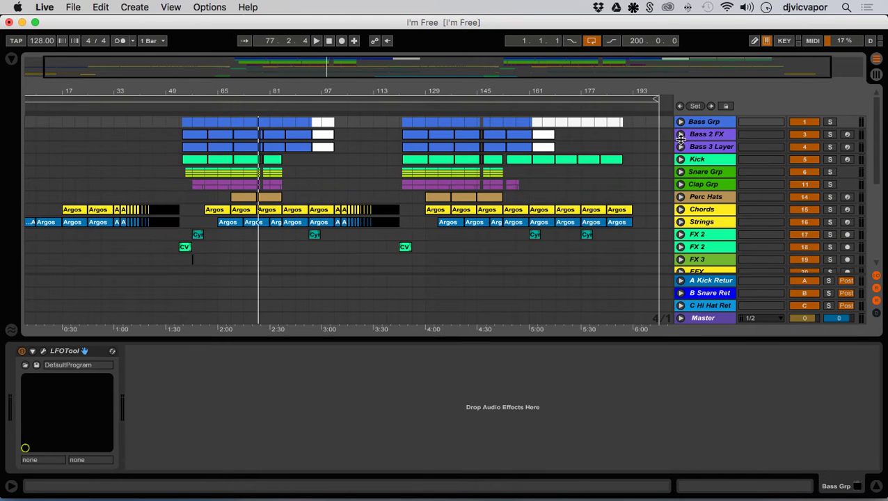
- Unfold the Bass 3 Layer track and show its device chain
click(680, 147)
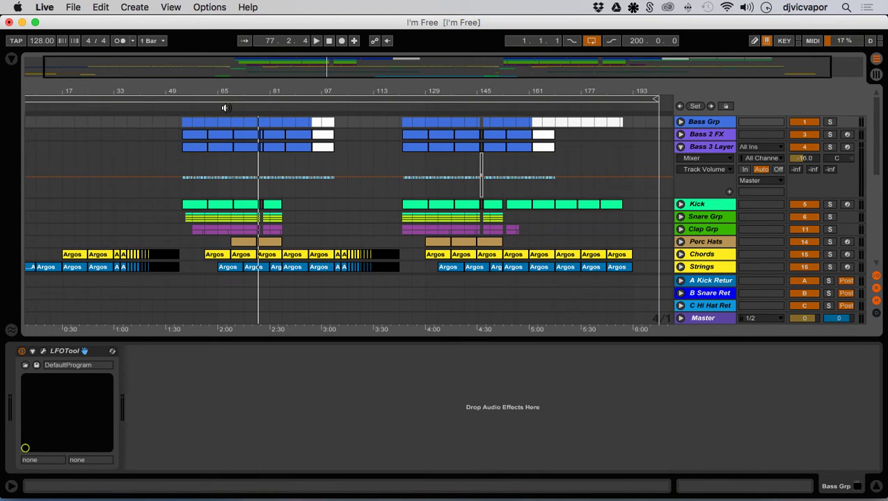
mouse_move(243, 93)
mouse_down()
mouse_move(243, 139)
mouse_move(243, 102)
mouse_up()
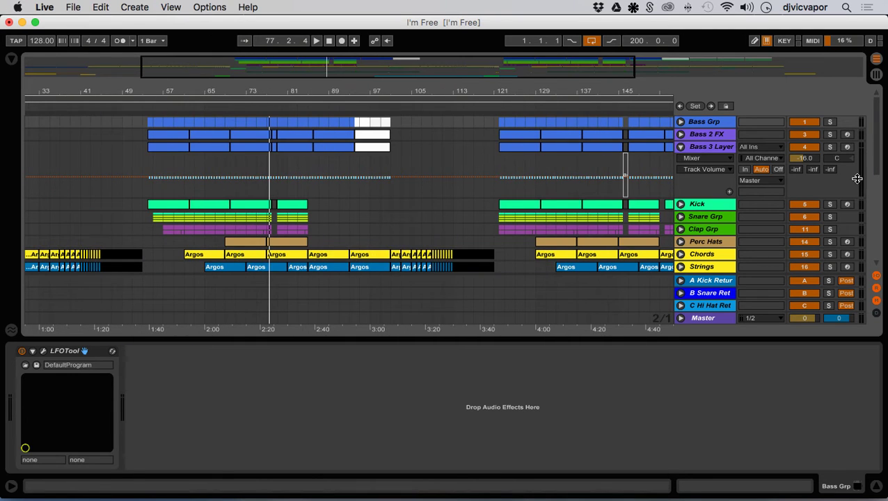
click(719, 149)
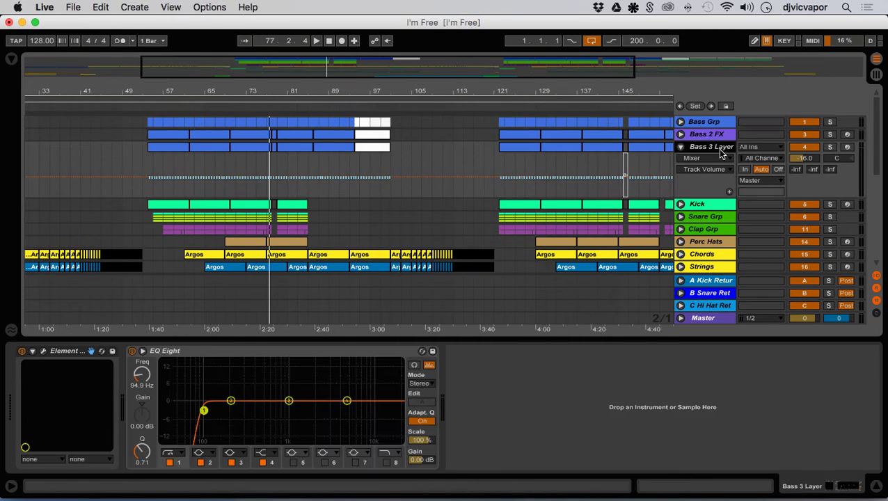
- Inspect the Element synth on Bass 3 Layer, solo the track to play it from around bar 71, and unsolo it
click(45, 352)
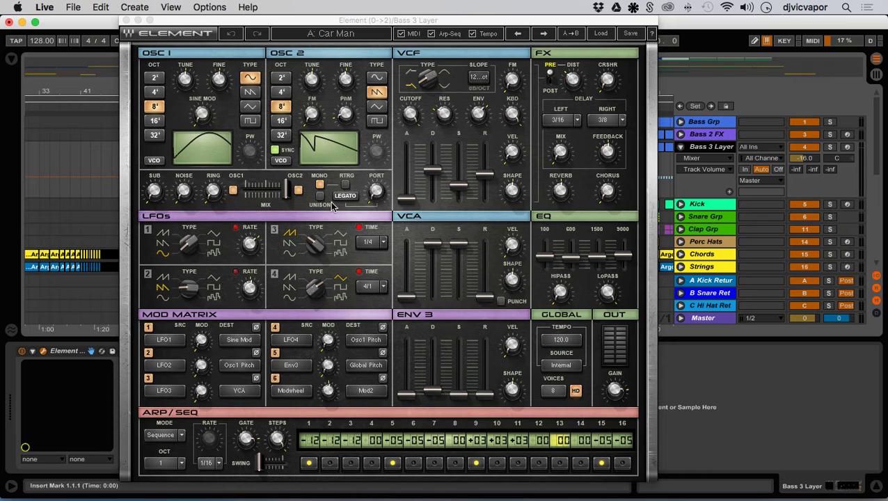
click(126, 21)
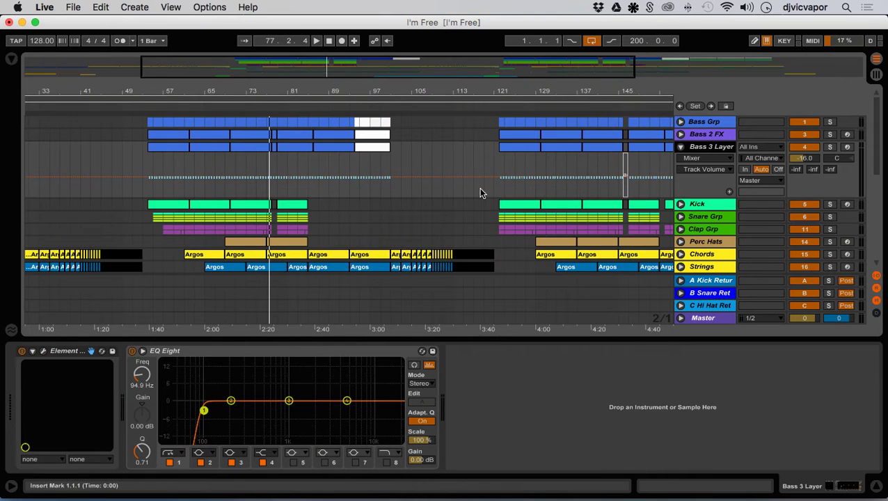
click(830, 147)
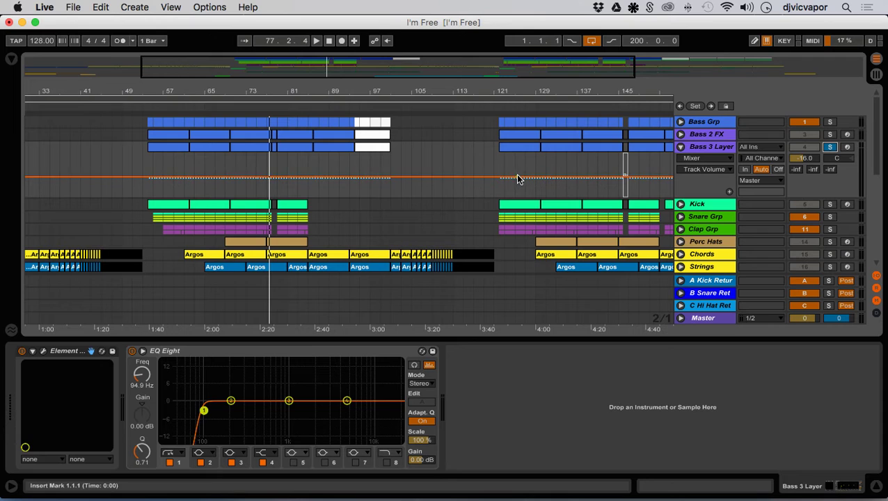
click(237, 105)
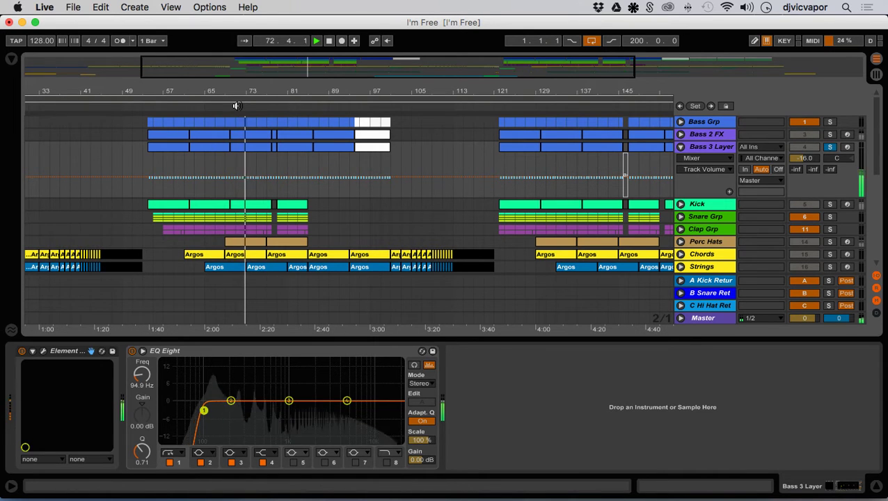
key(space)
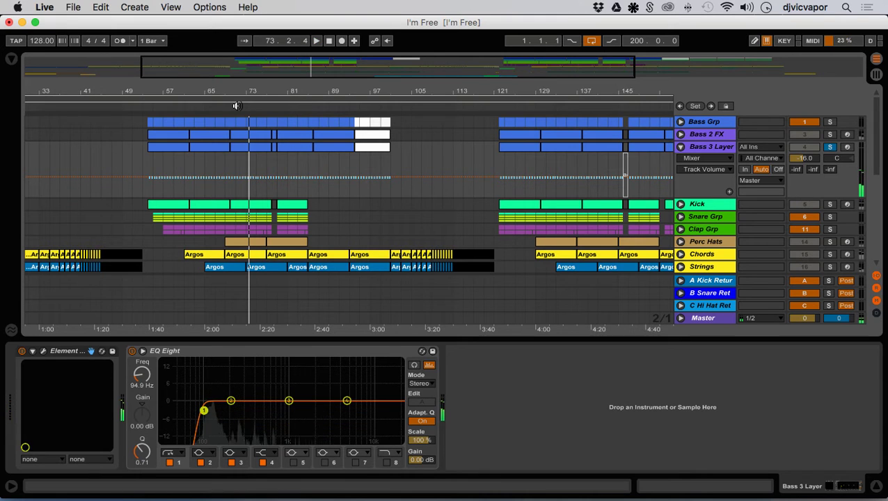
click(830, 148)
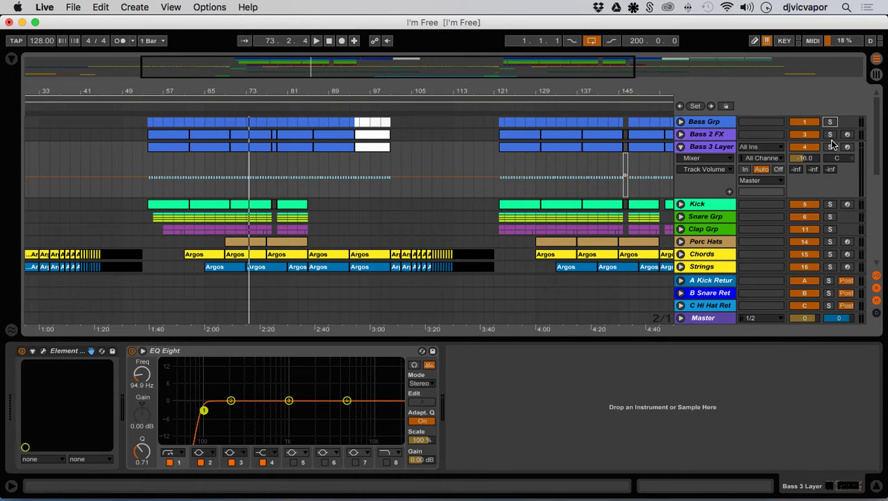
- Solo Bass Grp, Bass 2 FX and Bass 3 Layer together, play them from around bar 63, and fold Bass 3 Layer
click(830, 122)
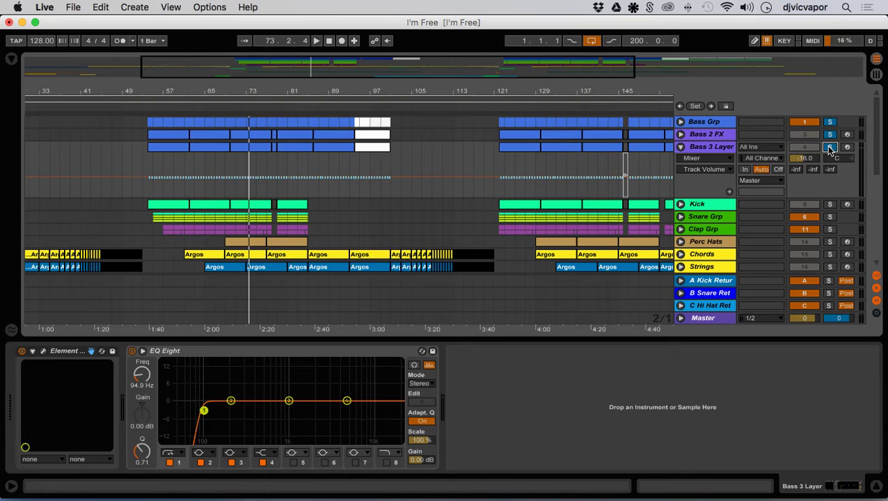
click(195, 109)
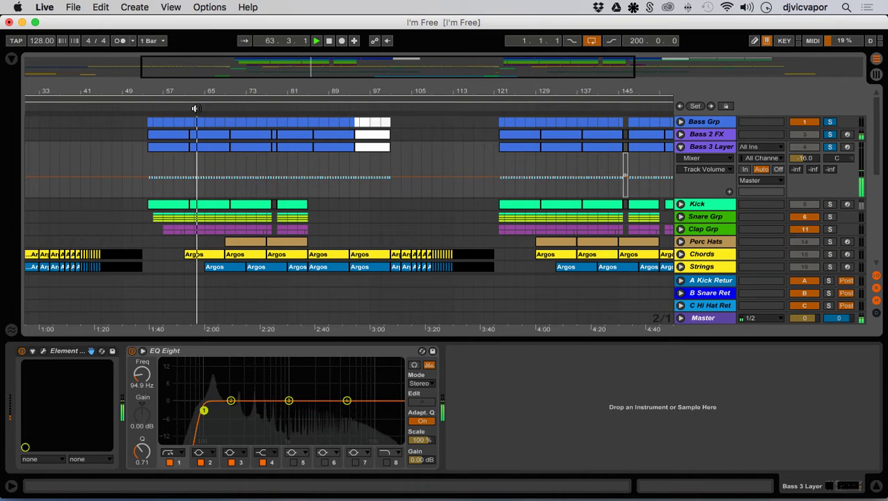
click(682, 148)
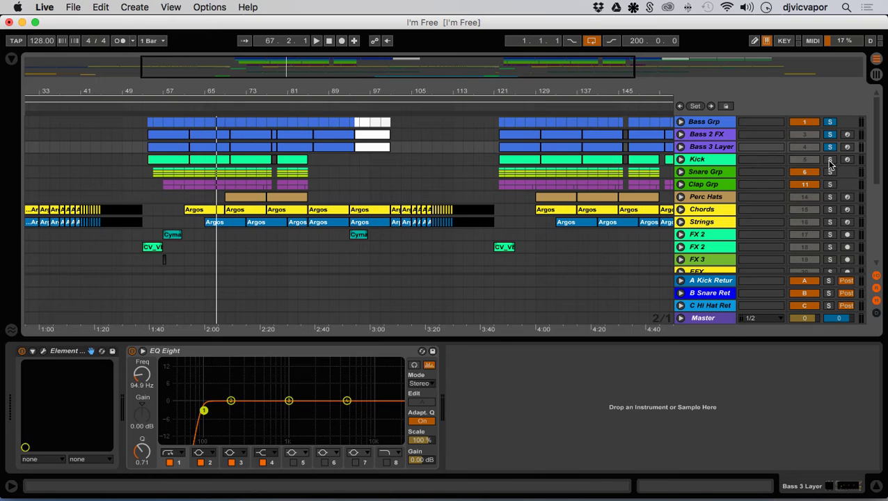
- Add the Kick track to the soloed basses and play them from around bars 66 and 74
click(210, 108)
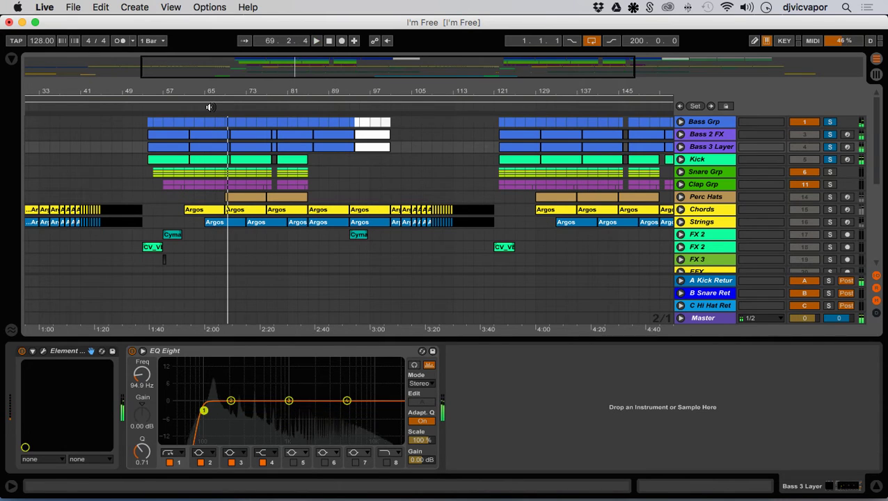
key(space)
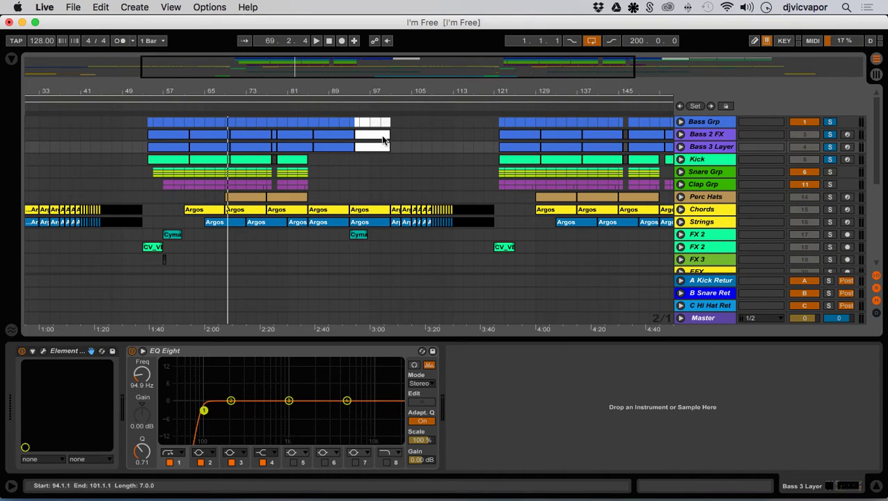
click(250, 105)
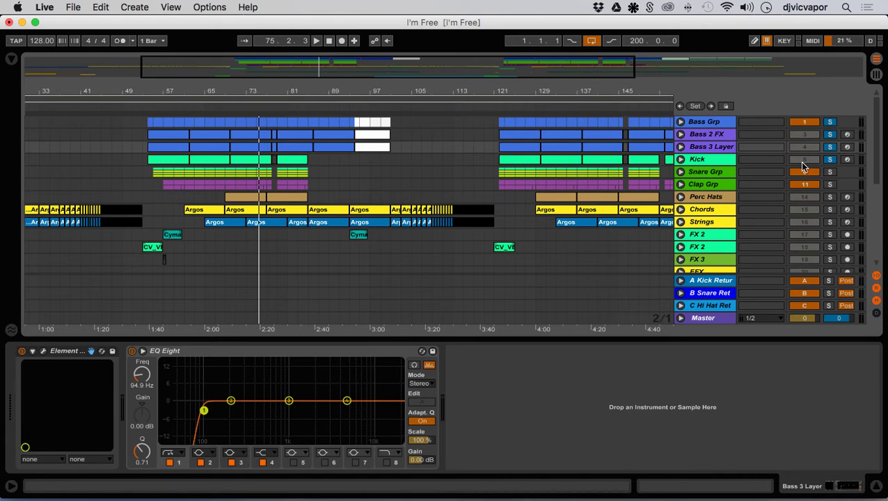
- Examine the Kick track's sampler and EQ Eight, and inspect the SSLGChannel plug-in on the A Kick Return
click(727, 162)
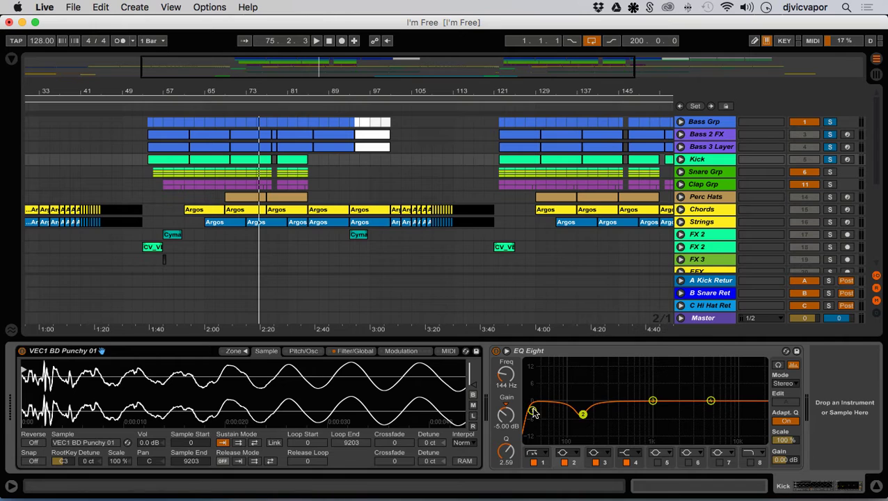
click(718, 281)
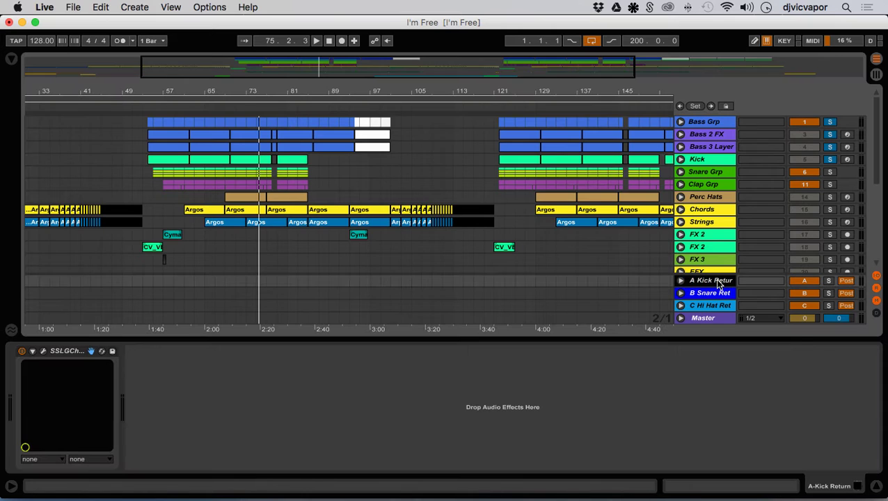
click(41, 351)
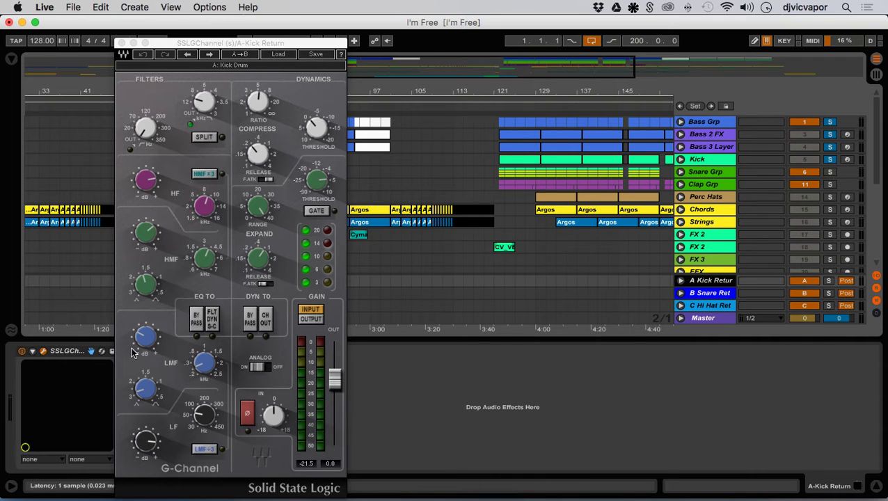
click(121, 44)
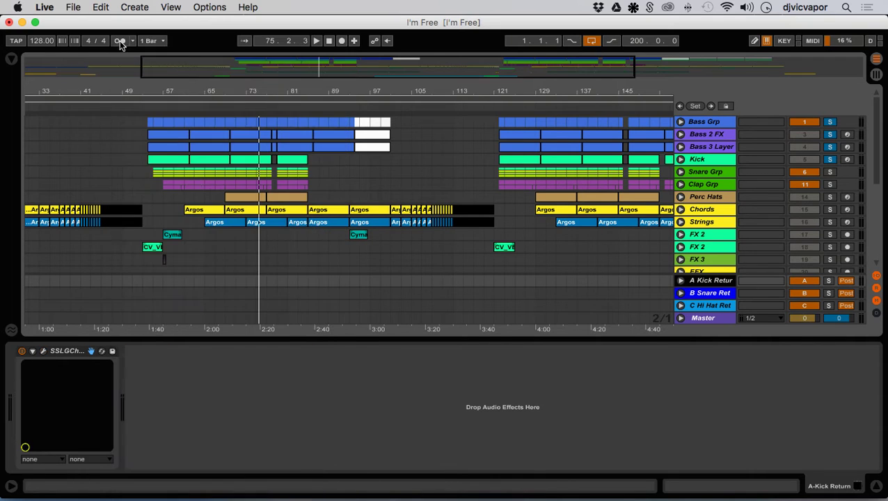
- Show the devices on the C Hi Hat and B Snare returns, and inspect the B Snare Return's SSLGChannel plug-in
click(715, 292)
click(717, 307)
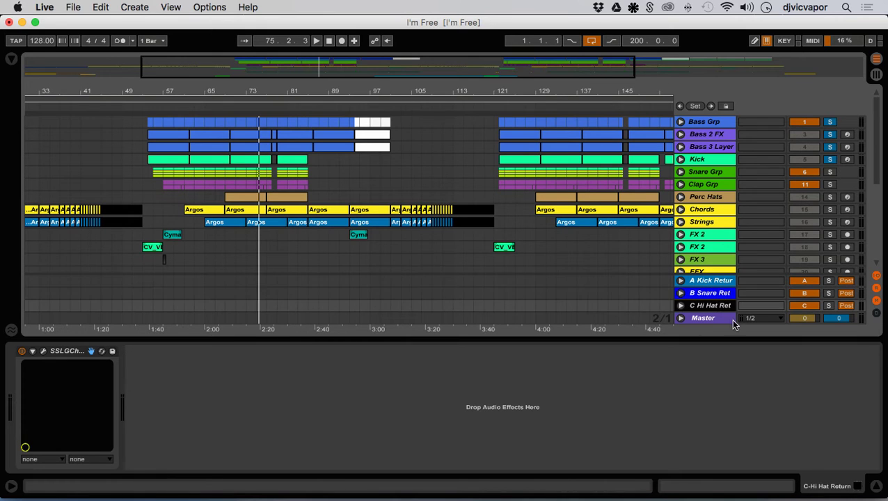
click(717, 294)
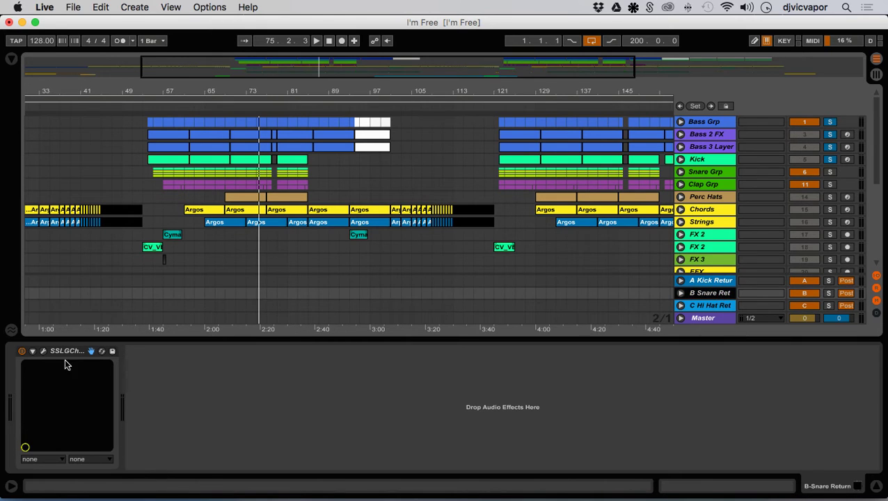
click(45, 351)
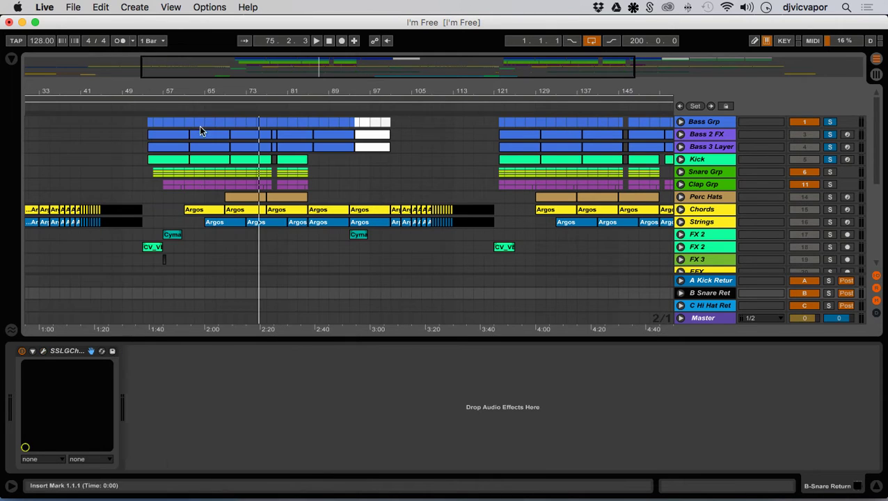
click(126, 43)
- Add Snare Grp, Clap Grp and Perc Hats to the soloed tracks and play the section from around bar 69
click(828, 173)
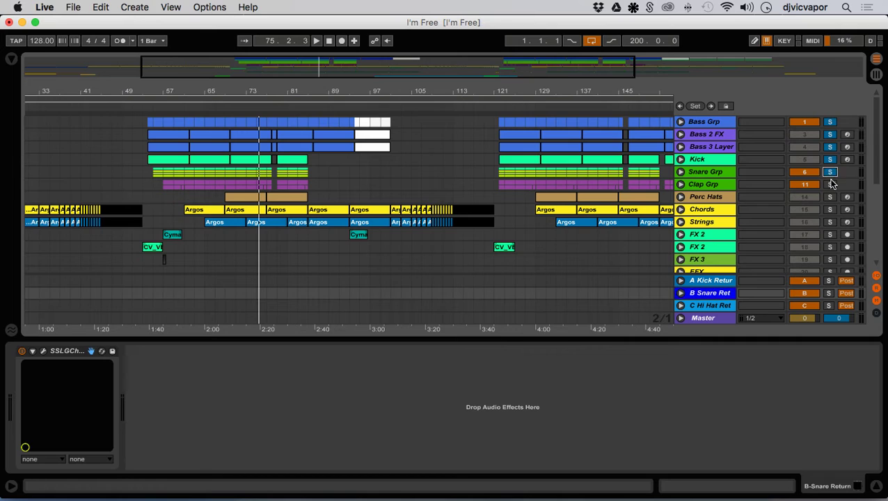
click(830, 184)
click(830, 197)
click(227, 106)
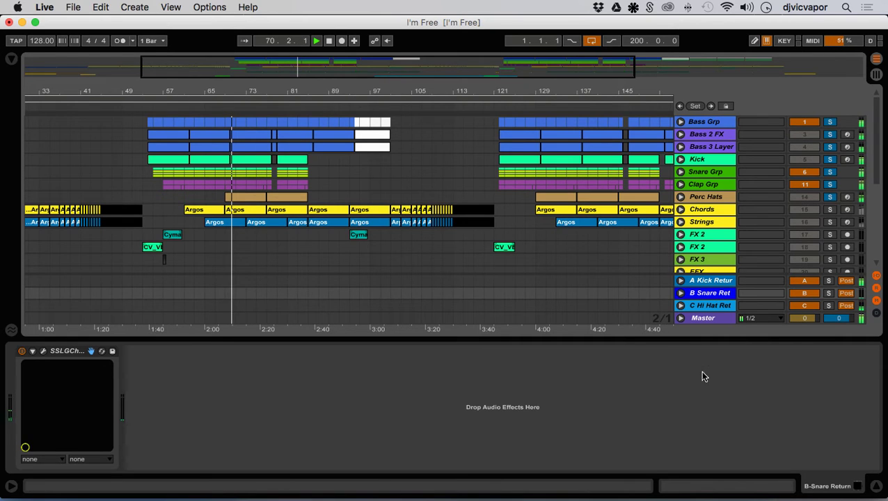
- Hide the device view, unfold Clap Grp, play from around bar 76, and unfold Clap 2 and Clap 1 to show their waveforms
click(874, 486)
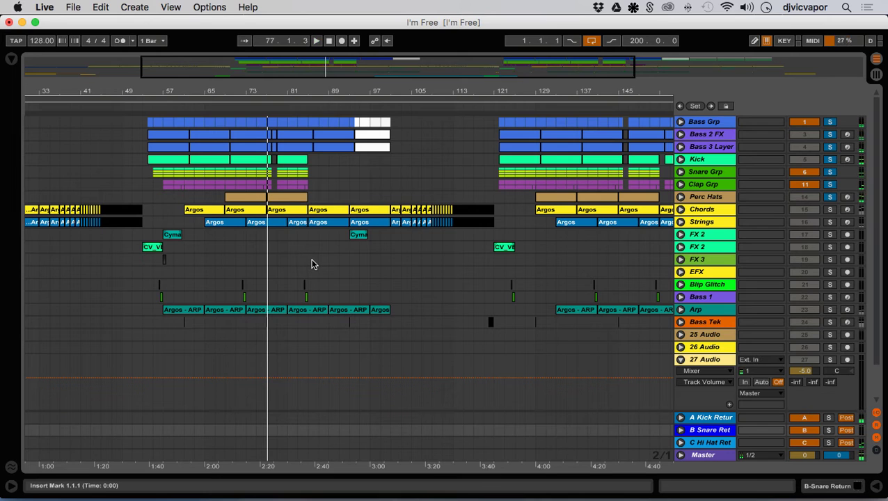
click(680, 183)
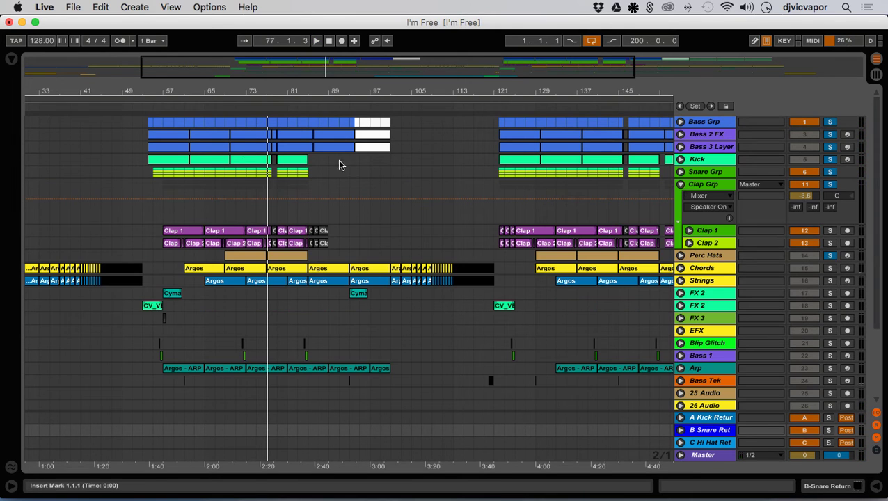
drag(266, 92, 265, 160)
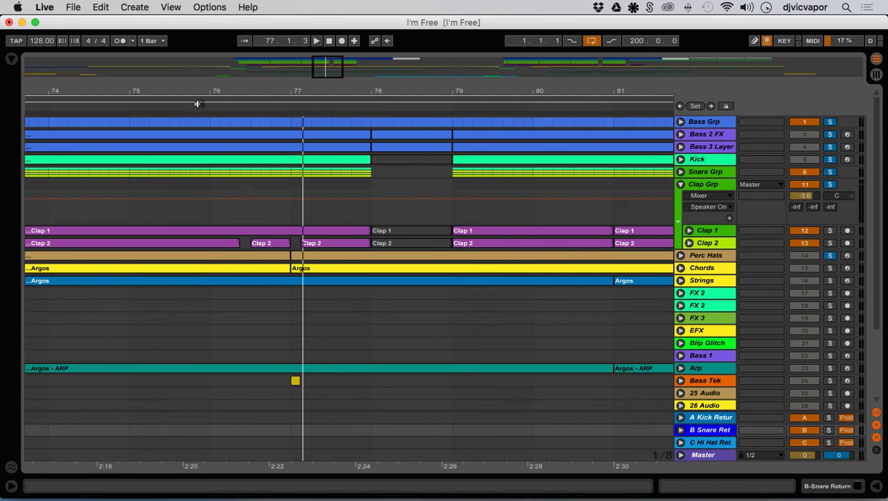
click(197, 104)
click(689, 243)
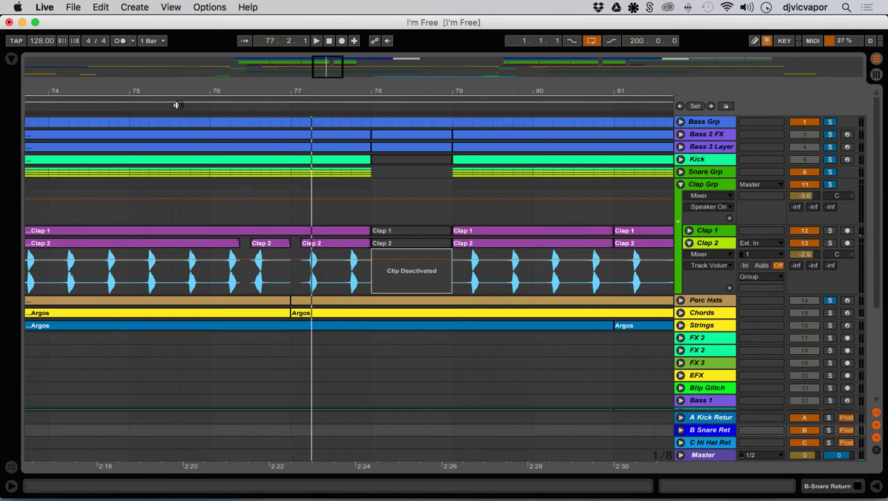
click(690, 230)
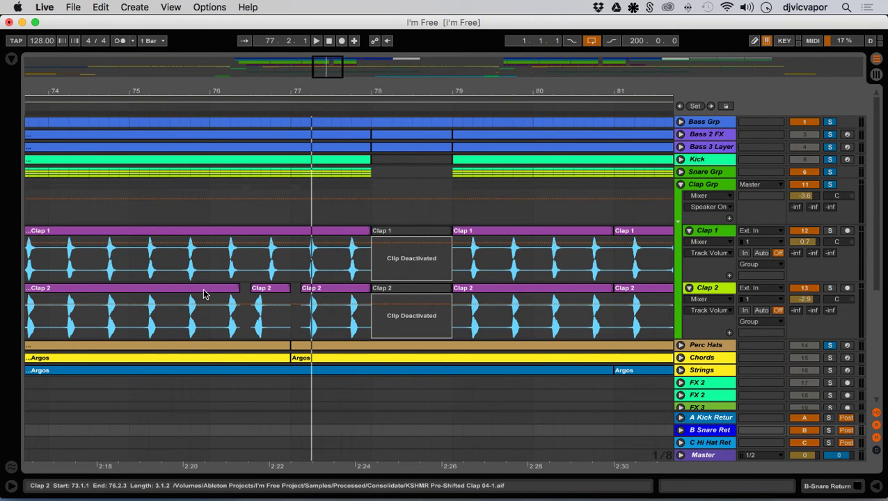
- Play the clap variation from around bar 76 and fold Clap Grp
click(220, 107)
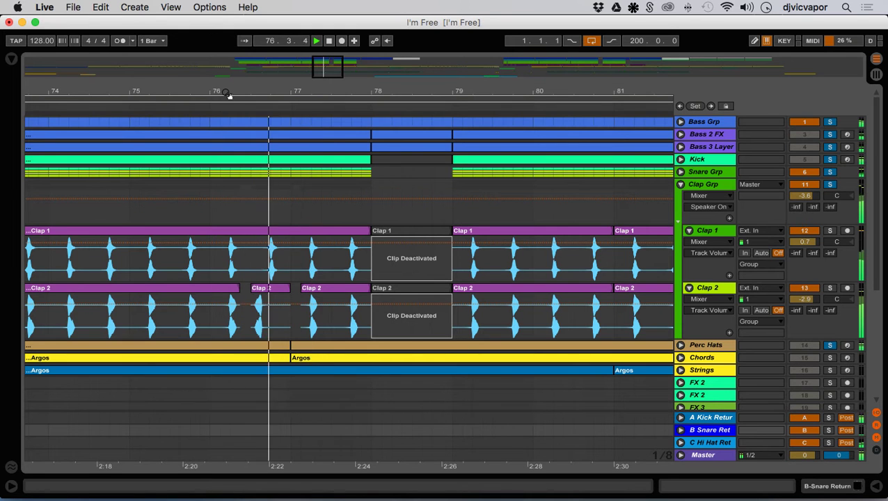
drag(228, 94, 229, 64)
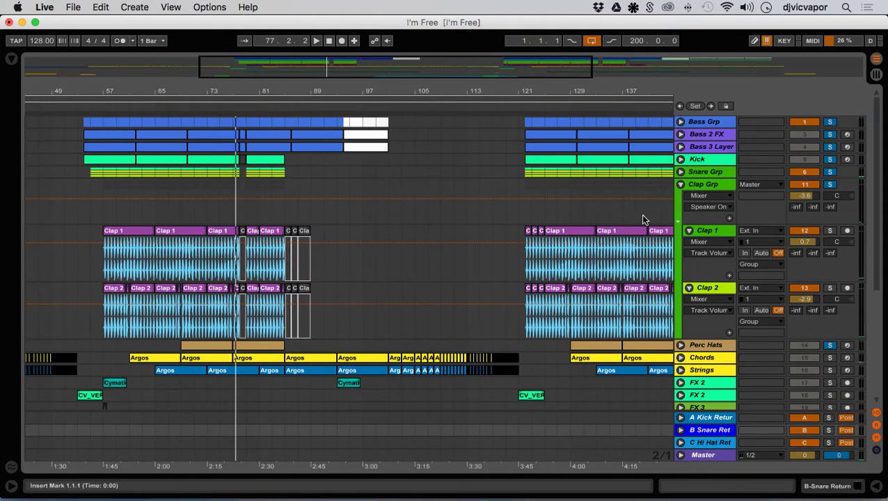
click(681, 185)
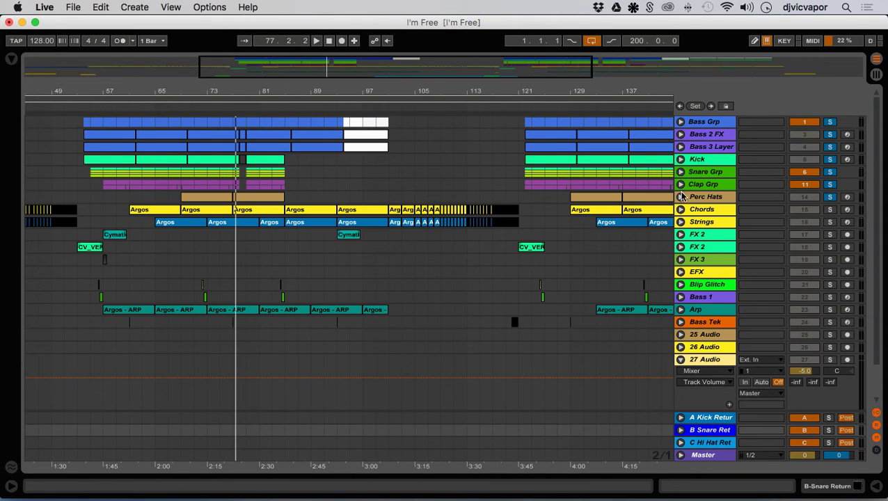
- Examine the Perc Hats notes, drum loop sampler and EQ Eight, fold the track, and play the soloed mix from around bar 76
click(681, 197)
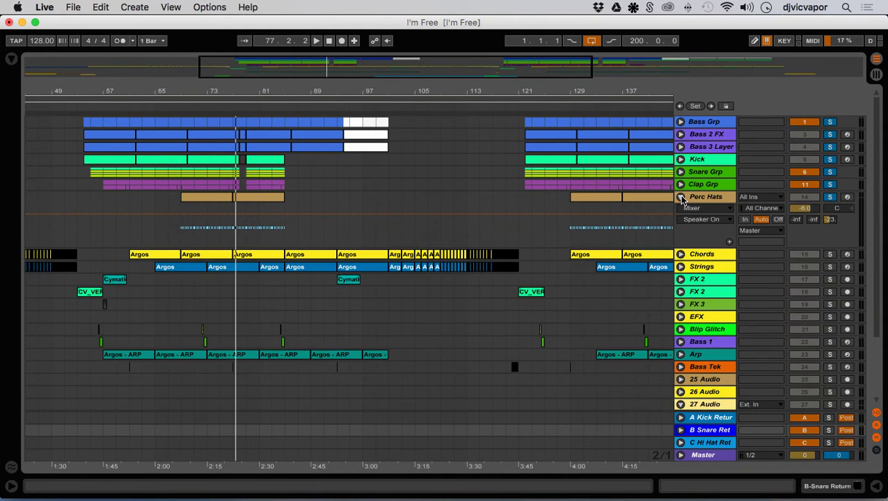
double_click(689, 198)
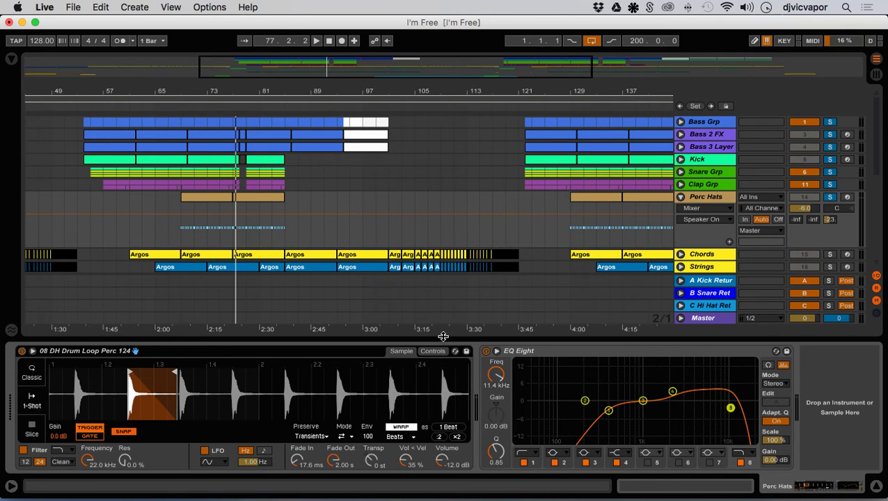
click(681, 197)
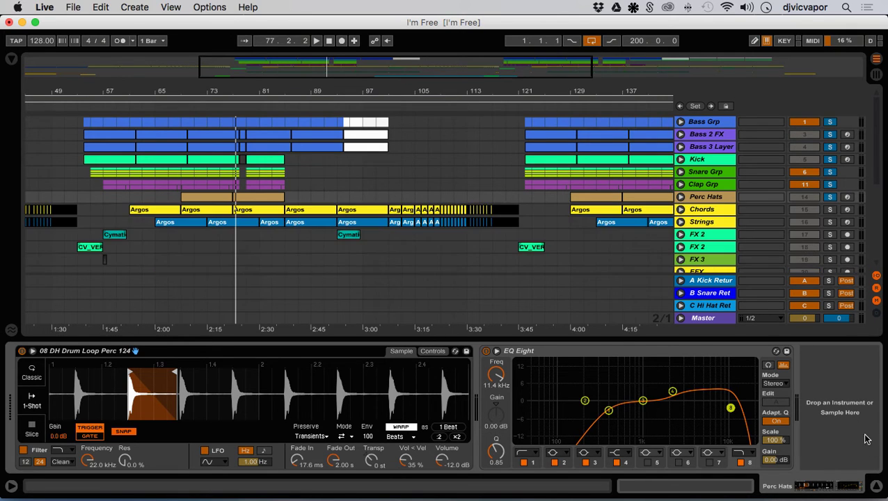
click(875, 487)
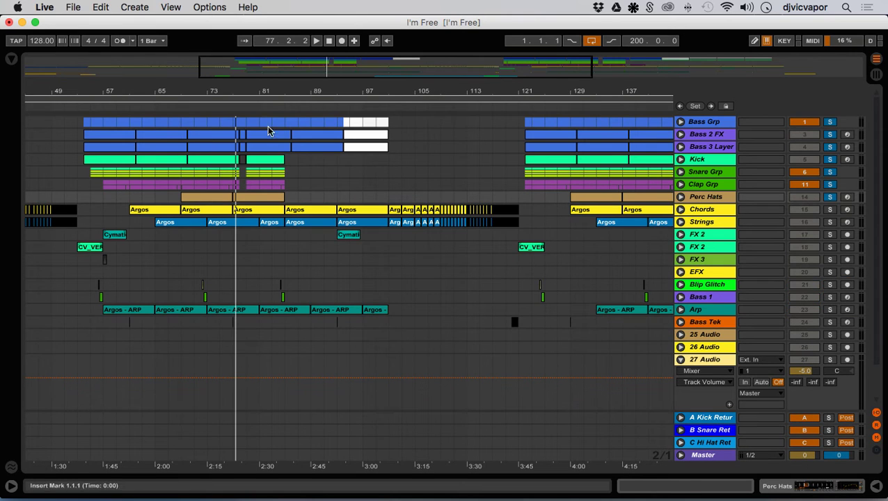
click(227, 108)
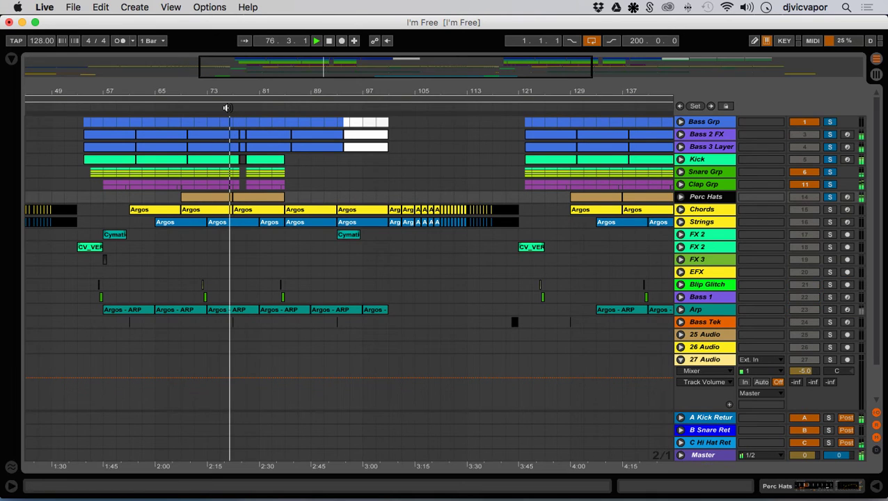
key(space)
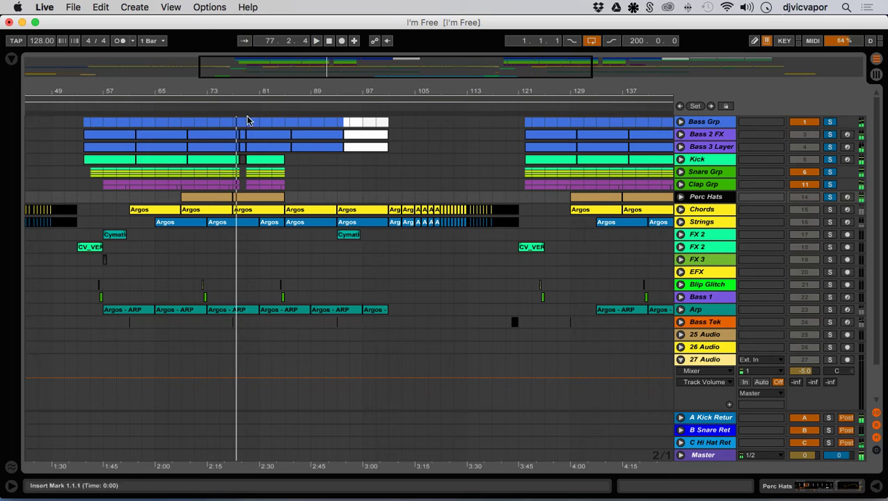
- Clear the soloed tracks, solo only Chords, and play from around bar 74
click(729, 210)
click(829, 198)
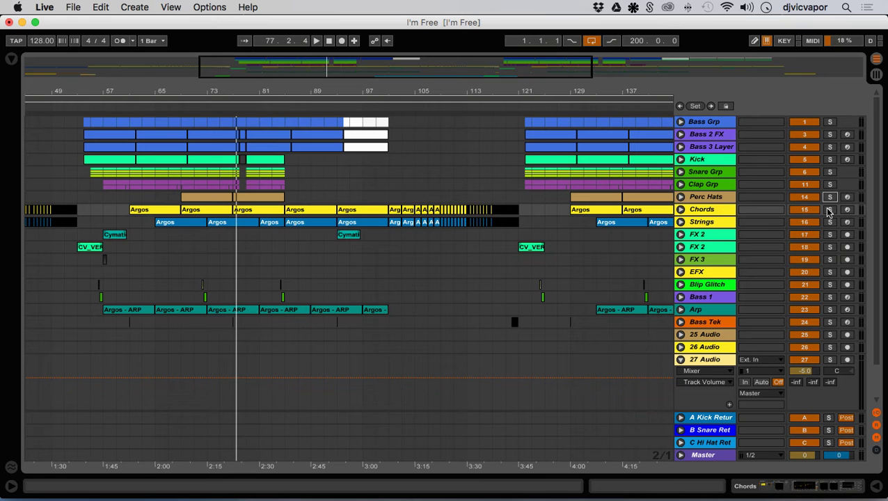
click(829, 210)
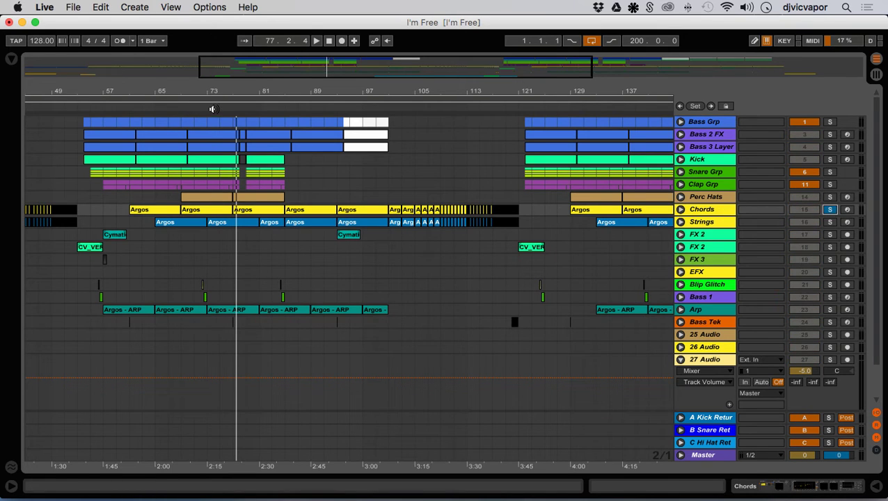
click(213, 109)
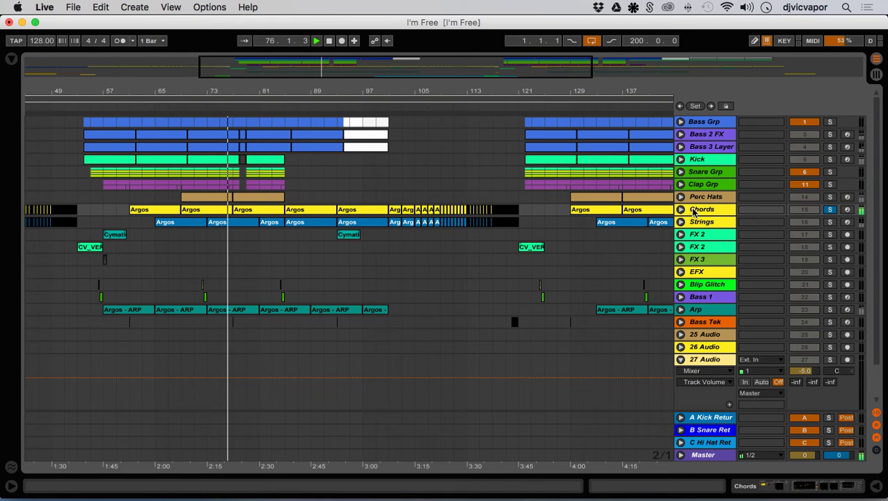
- Examine the Chords track's device chain and LFOTool curve, stop playback, hide the device view and unsolo Chords
double_click(693, 210)
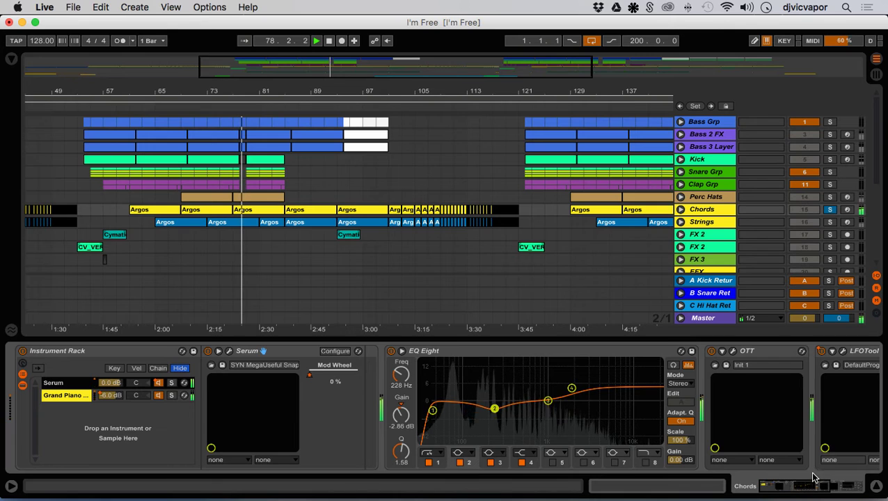
click(804, 482)
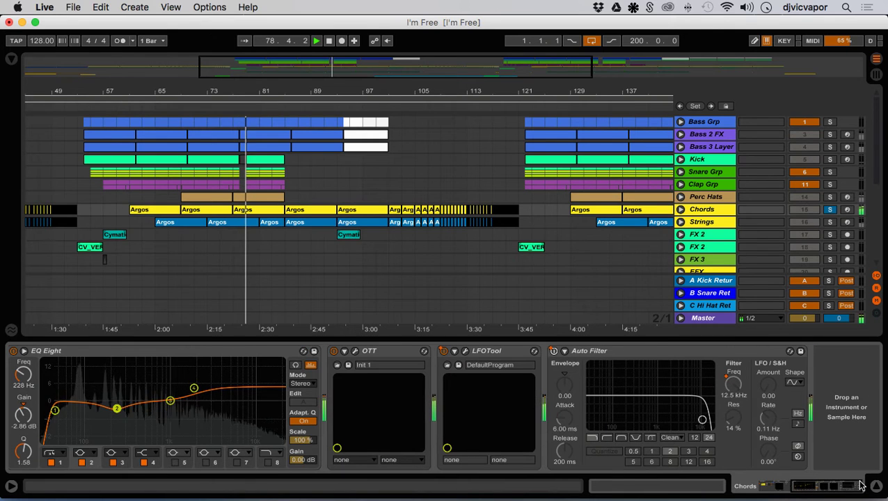
click(465, 351)
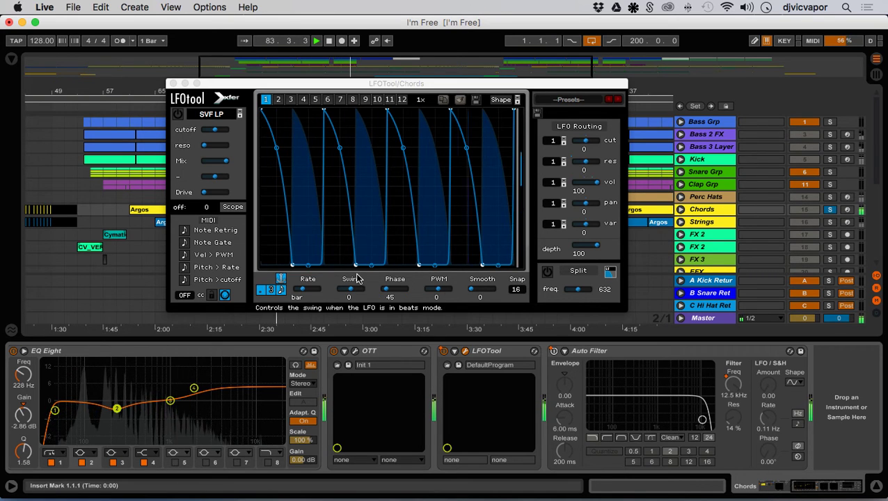
click(174, 84)
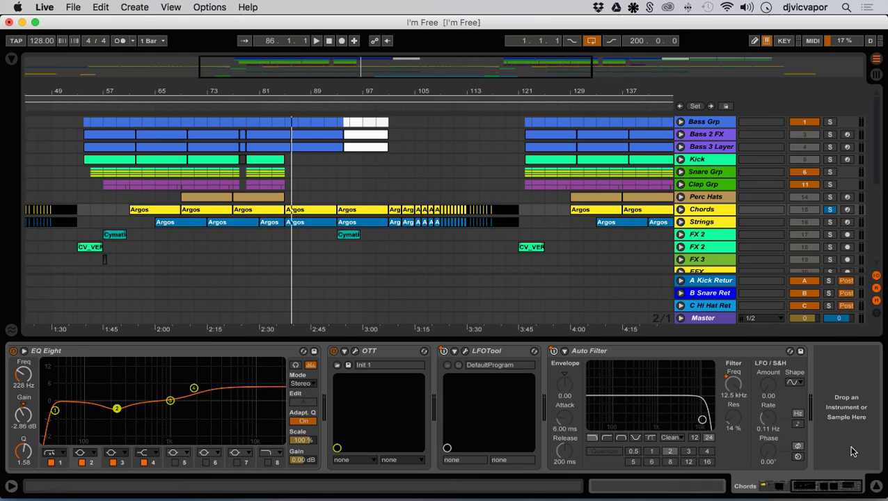
click(875, 486)
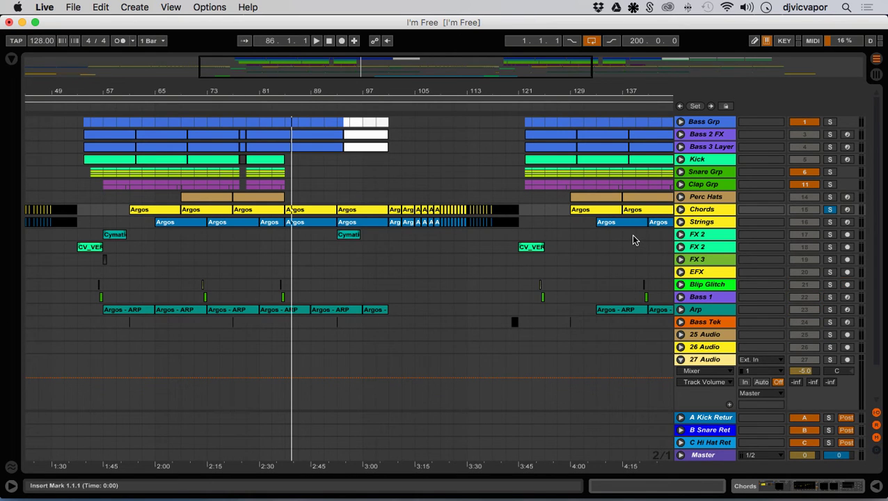
click(832, 210)
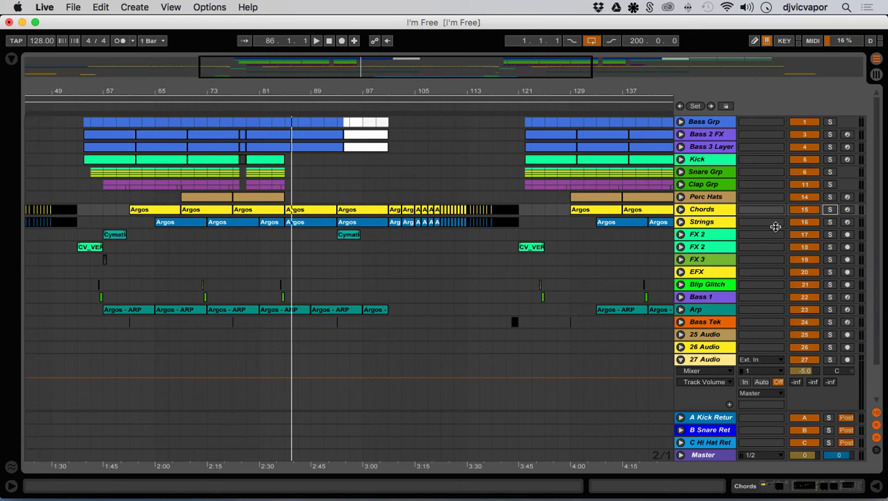
- Unfold the second FX 2 track, play its impact clip from around bar 121, and fold the track
click(680, 247)
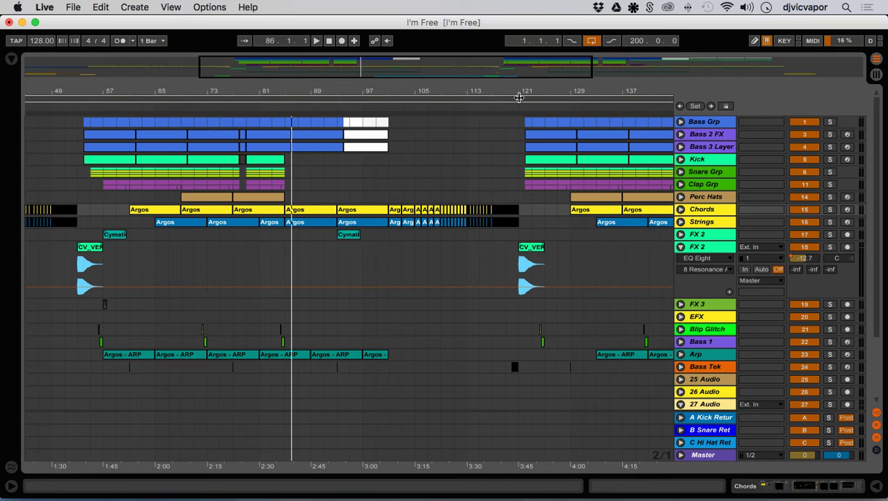
click(518, 107)
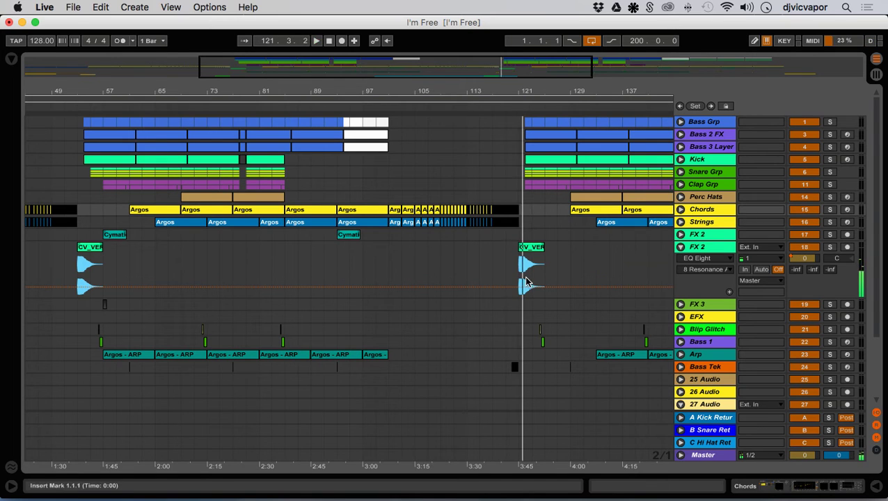
click(680, 248)
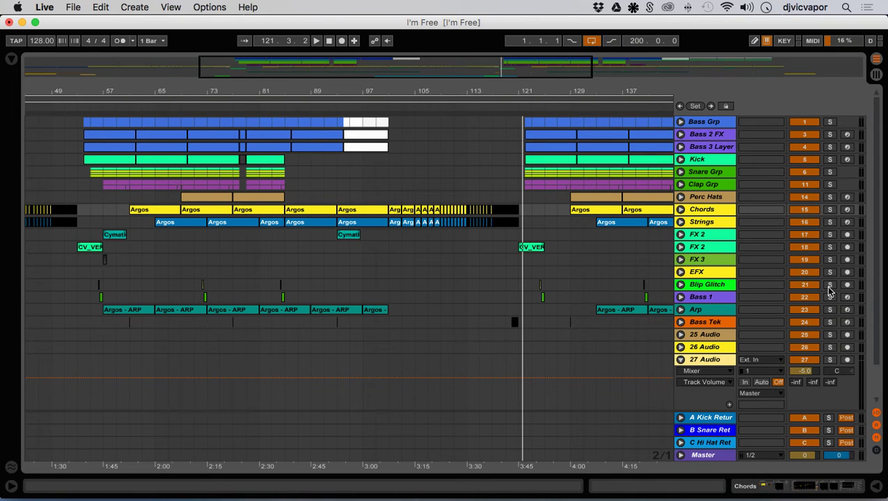
- Solo Blip Glitch and Bass 1 and play their fill from around bar 72
click(830, 285)
click(830, 297)
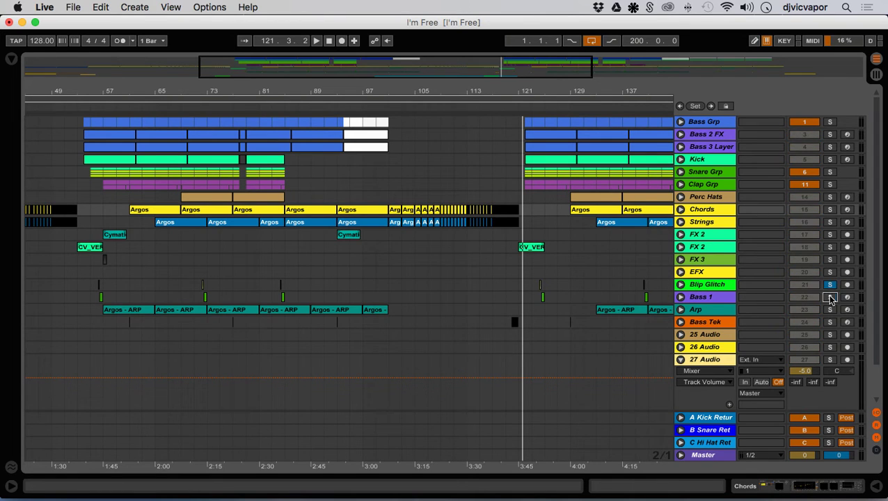
click(200, 95)
drag(201, 93, 201, 182)
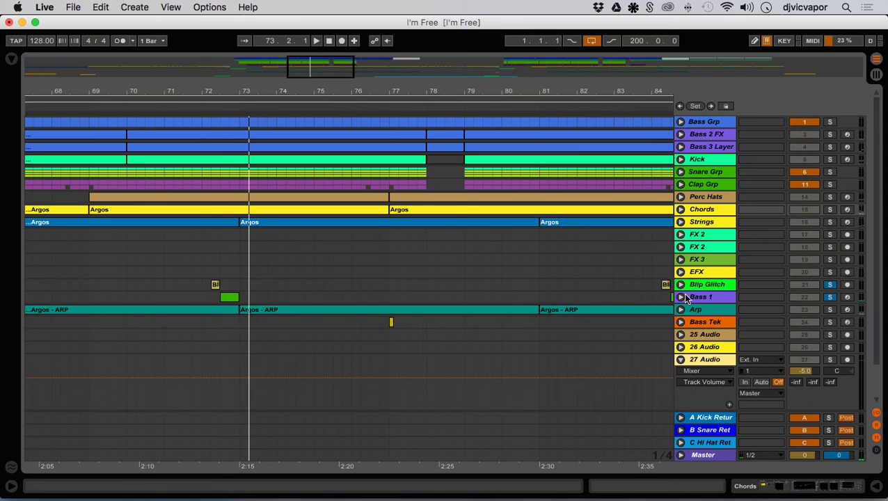
- Unfold Bass 1 and examine its Operator rack and effect chain, and hide the device view
click(681, 297)
double_click(694, 301)
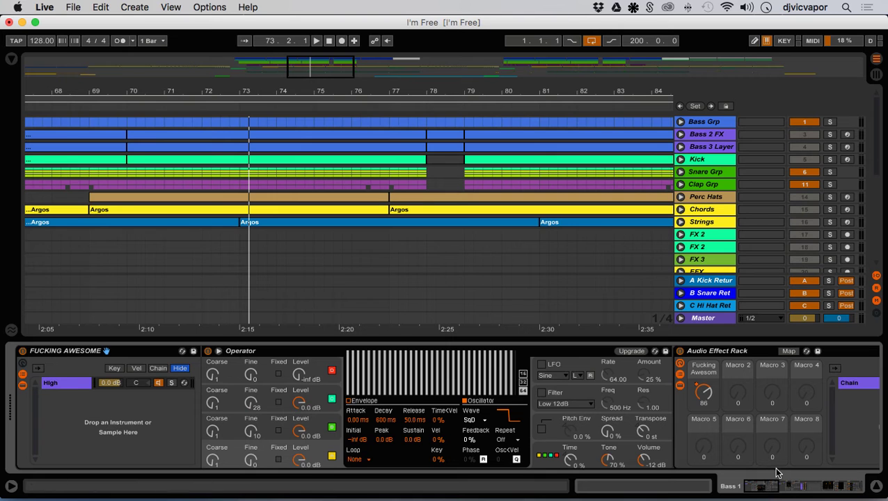
drag(769, 485, 806, 486)
drag(815, 484, 763, 484)
click(876, 487)
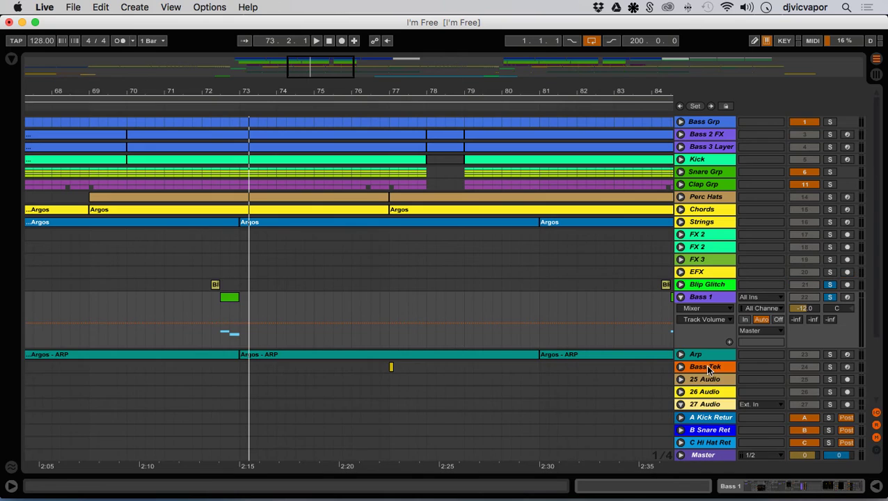
- Unfold Blip Glitch, play it with Bass 1 from around bar 72, and unsolo and fold both tracks
click(681, 284)
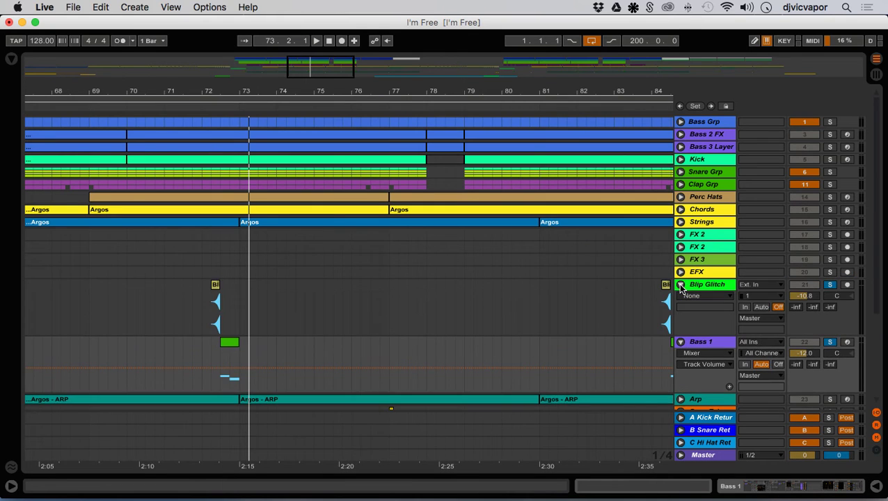
click(210, 105)
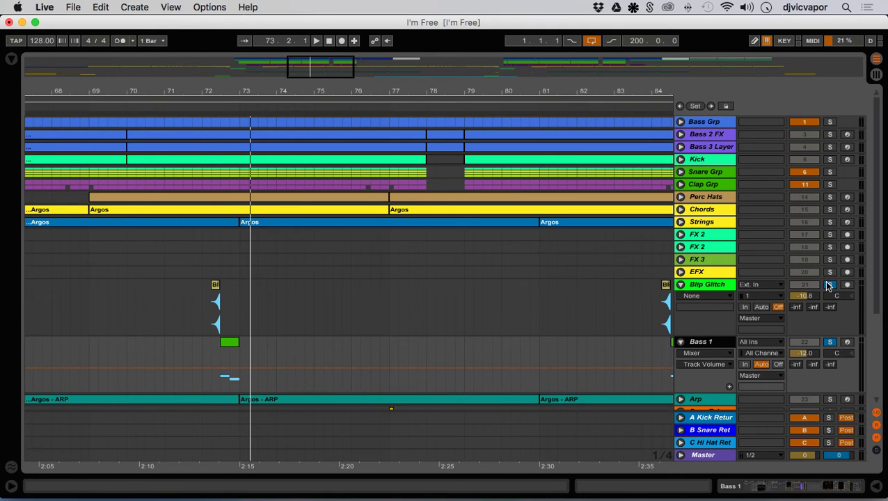
click(829, 287)
click(680, 285)
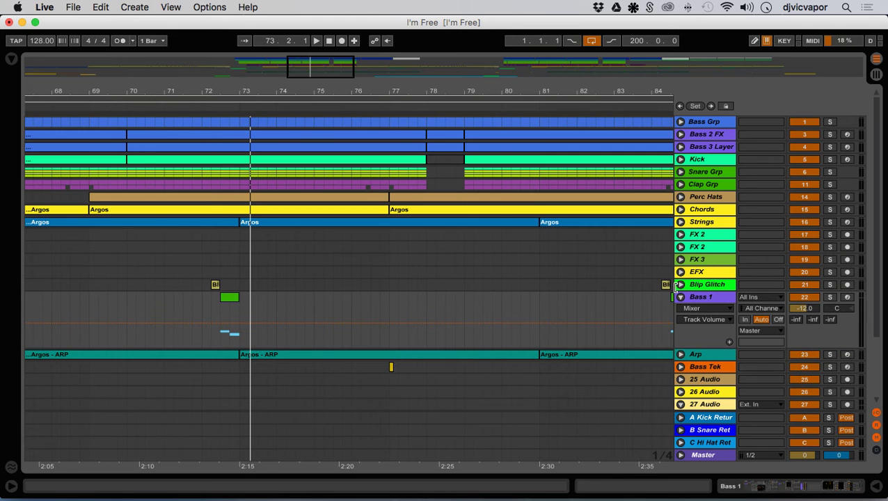
drag(269, 98, 264, 44)
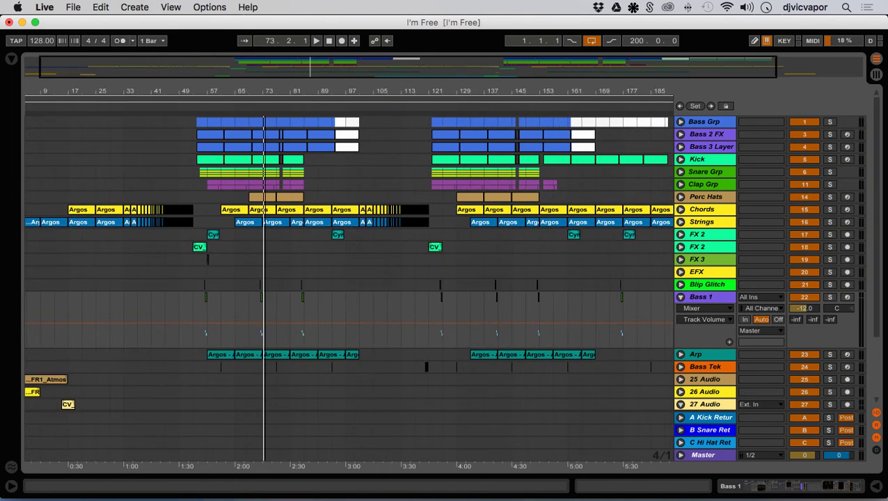
click(681, 297)
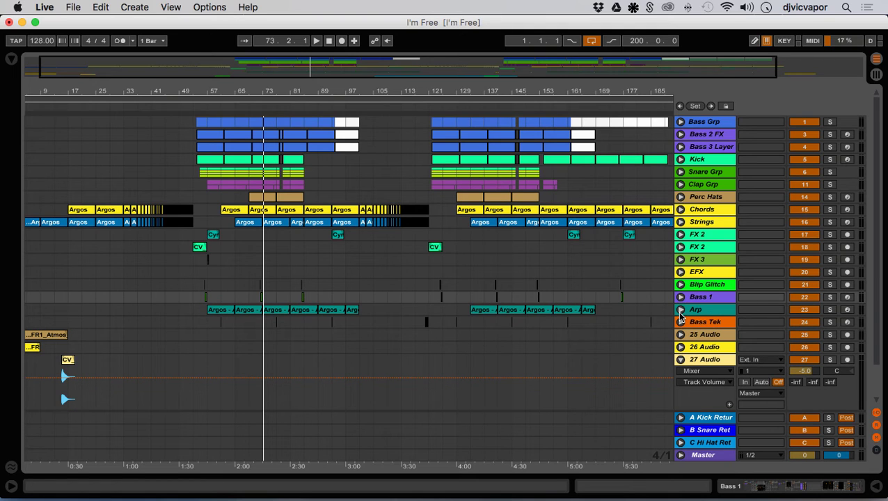
- Show the Arp track's instrument rack and examine the Element synth's Plucky Arp patch
double_click(705, 313)
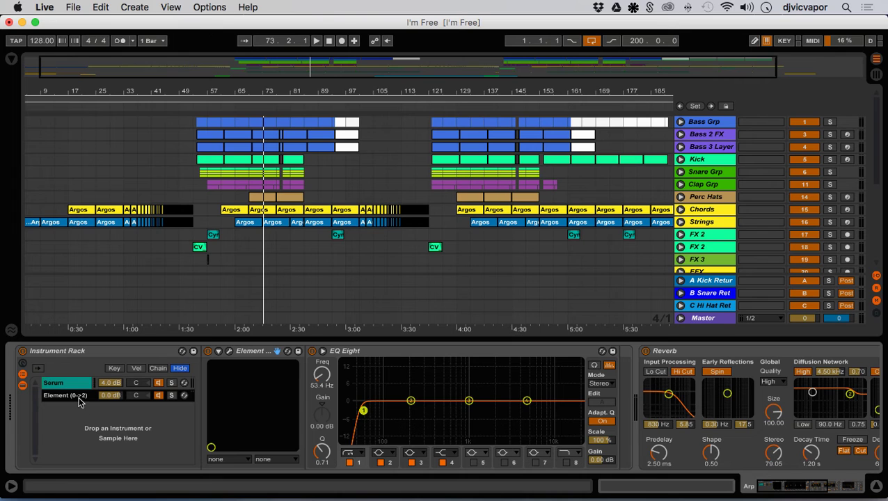
click(231, 352)
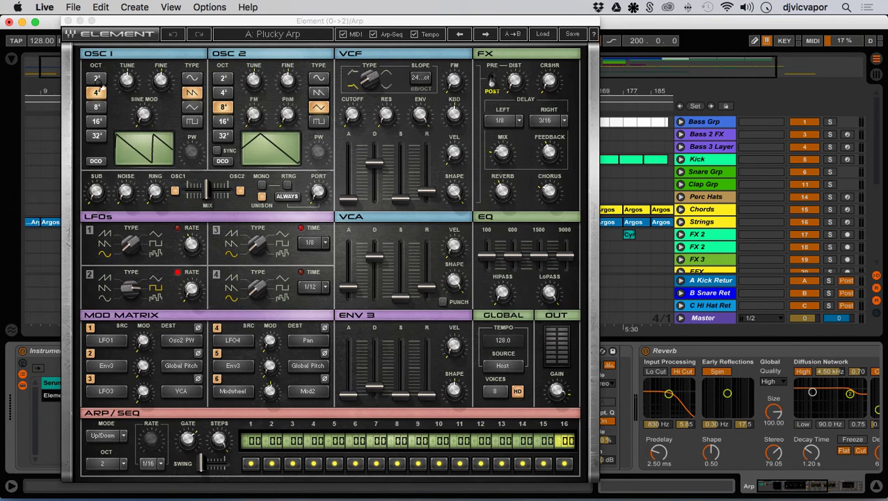
click(68, 22)
- Examine the Arp track's Serum patch, Compressor, Reverb and Auto Filter, and hide the device view
click(65, 383)
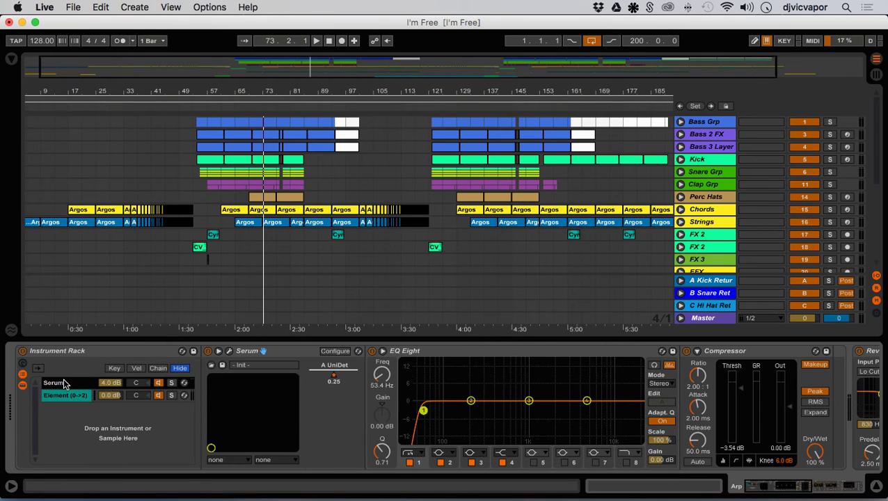
click(227, 353)
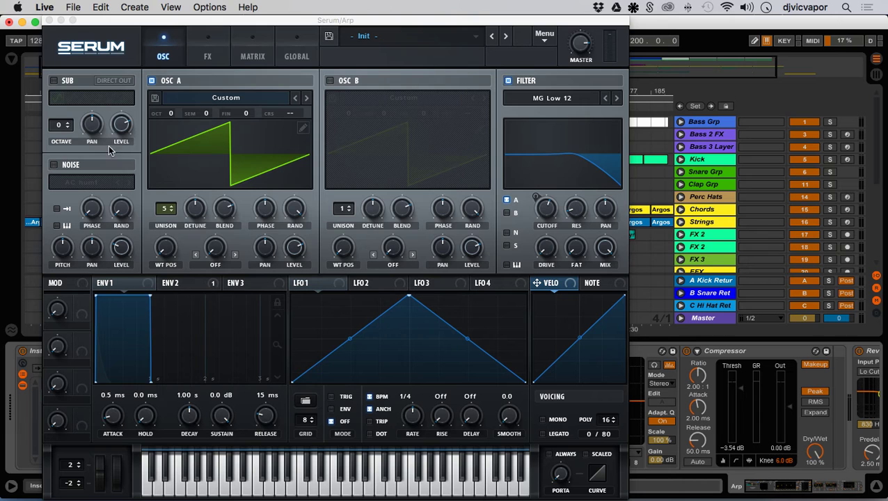
click(50, 21)
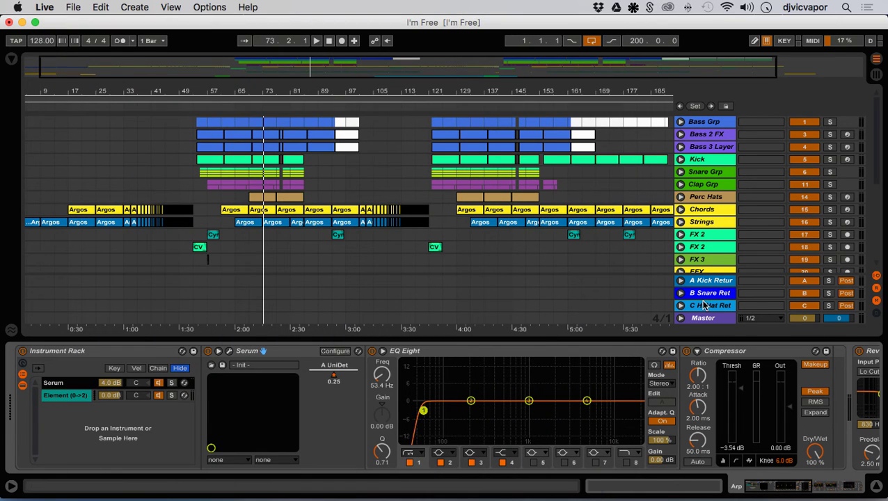
drag(780, 484, 828, 489)
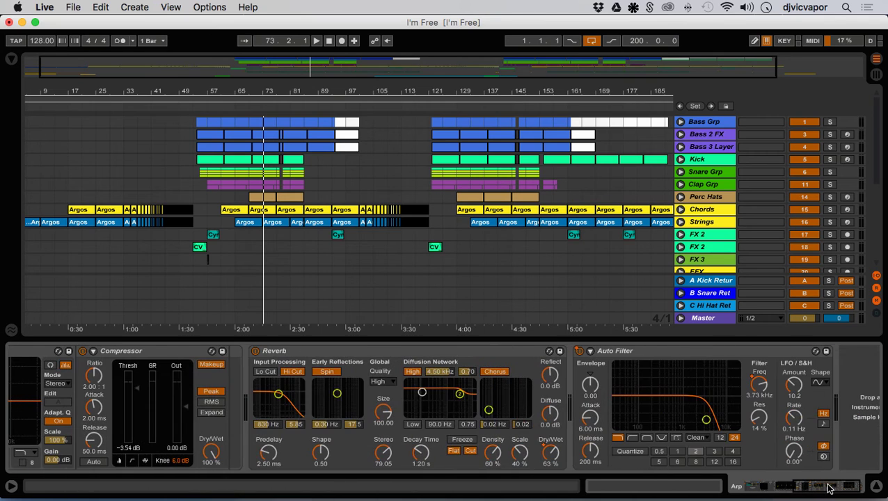
click(875, 487)
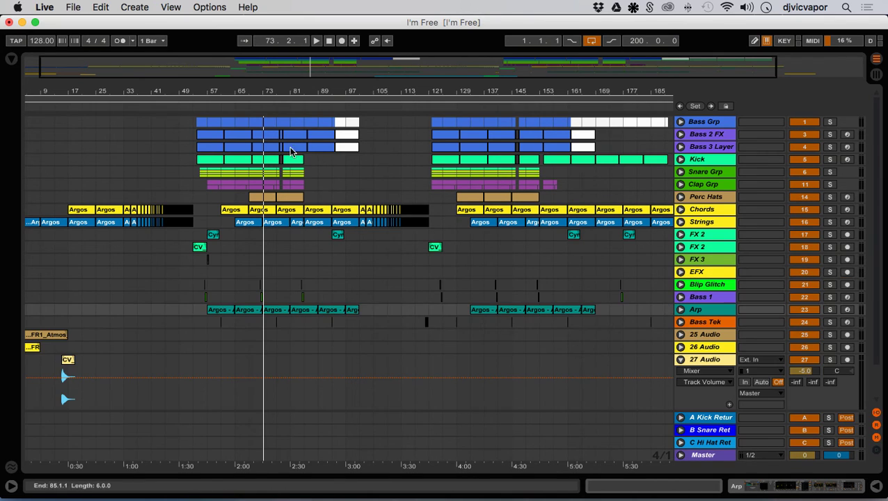
- Solo Arp, play it from around bar 70, and clear its solo
click(830, 309)
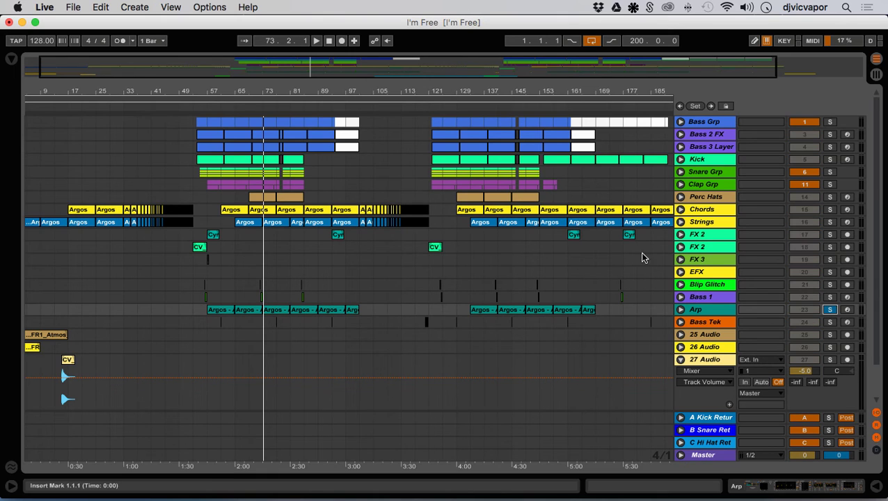
click(253, 104)
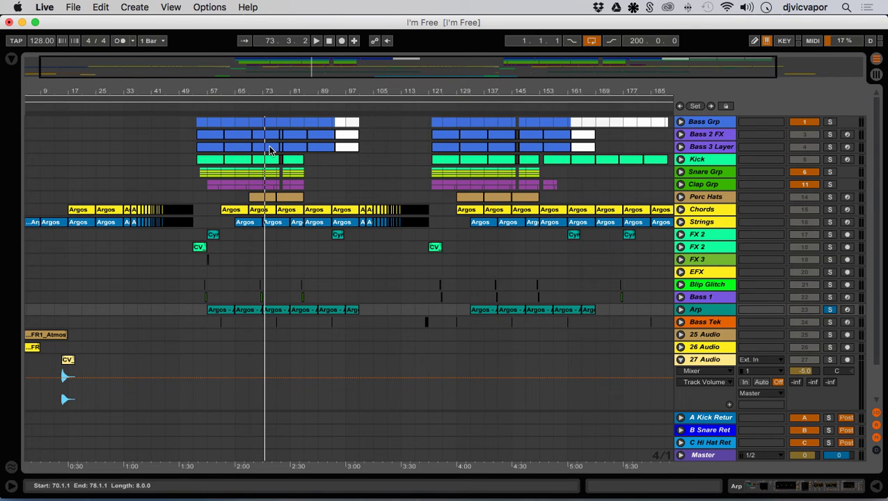
drag(278, 92, 279, 139)
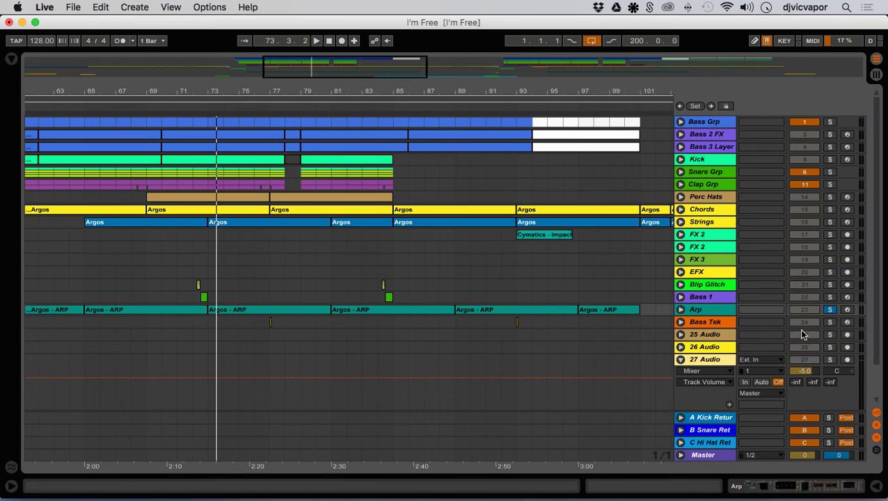
click(829, 311)
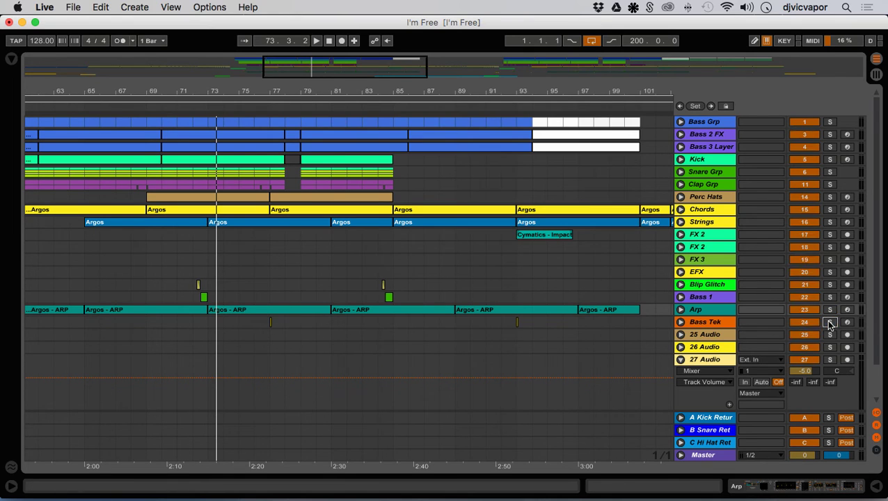
- Play the full mix from around bar 76, solo Bass Tek, and replay the same section
click(266, 107)
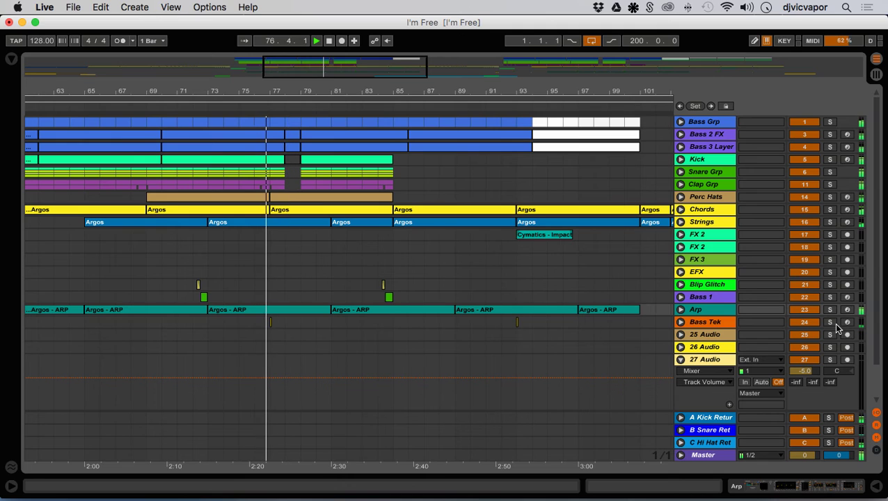
click(829, 323)
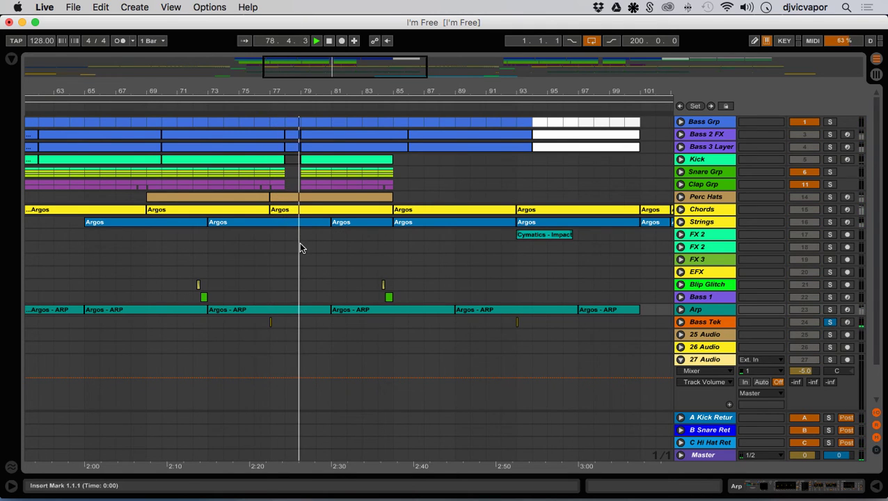
key(space)
key(space)
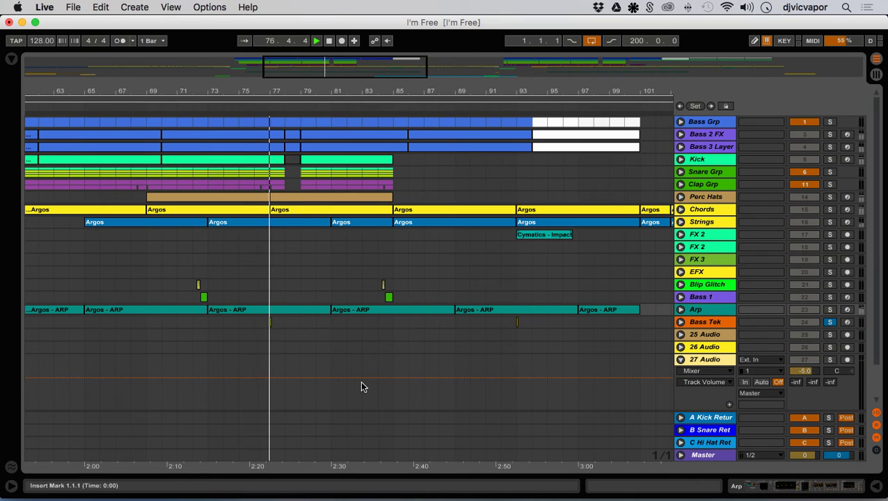
- Clear the solo on Bass Tek and fold the 27 Audio track in the full arrangement
click(830, 323)
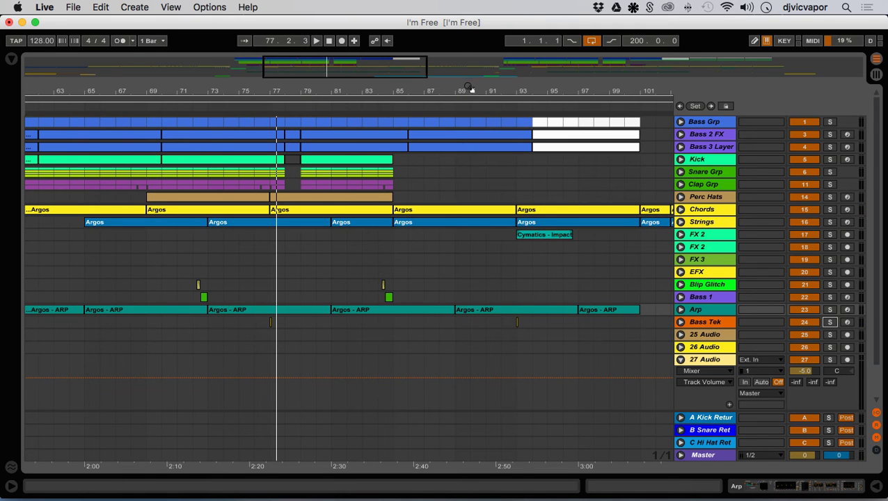
drag(471, 89, 462, 35)
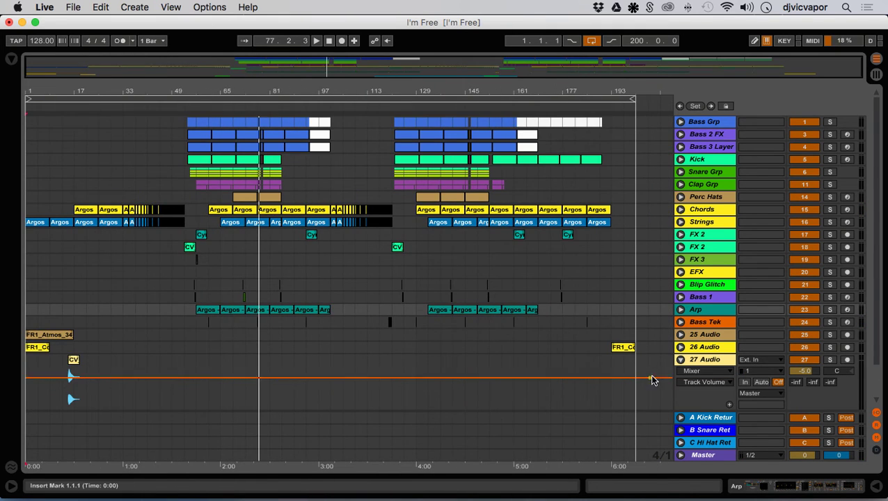
click(686, 360)
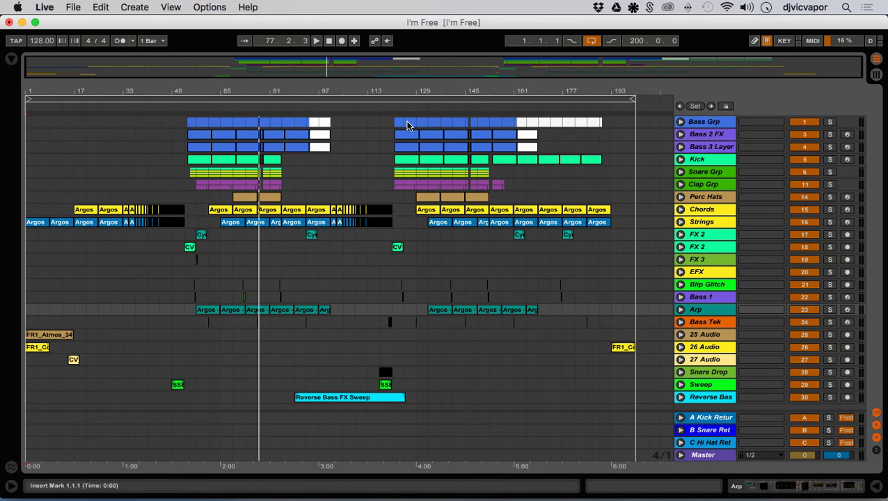
- Solo Bass Grp and play it from around bar 130
click(829, 123)
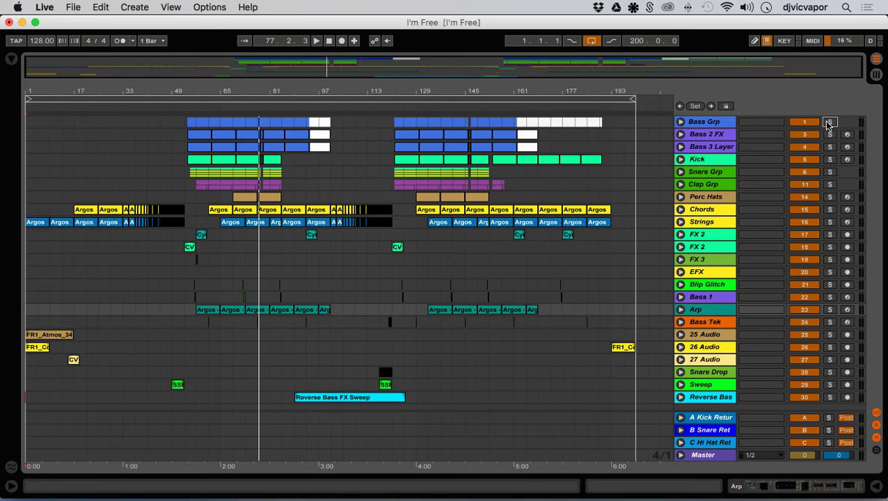
click(422, 103)
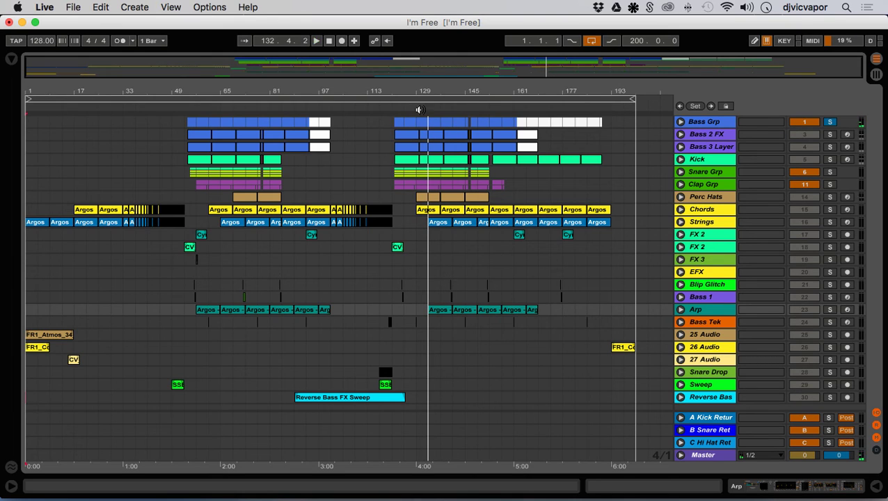
- Unfold the Reverse Bas track, solo its Reverse Bass FX Sweep, and play it from around bar 109
click(679, 397)
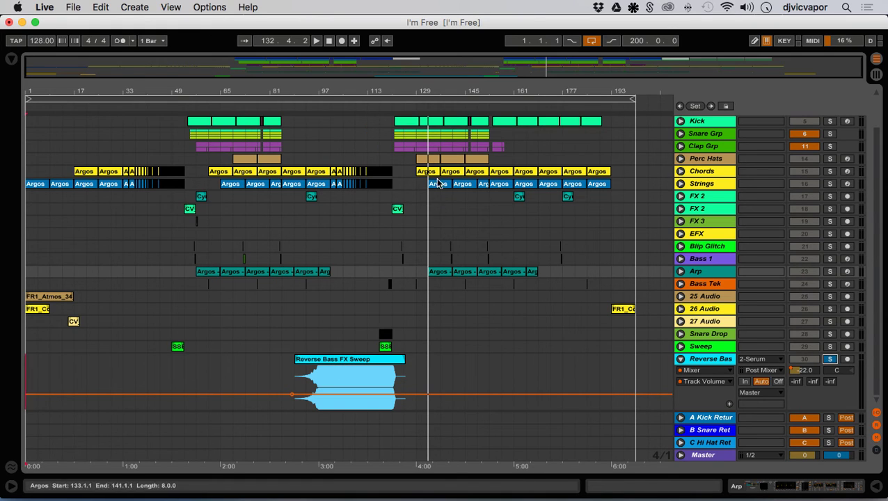
scroll(423, 167, up, 3)
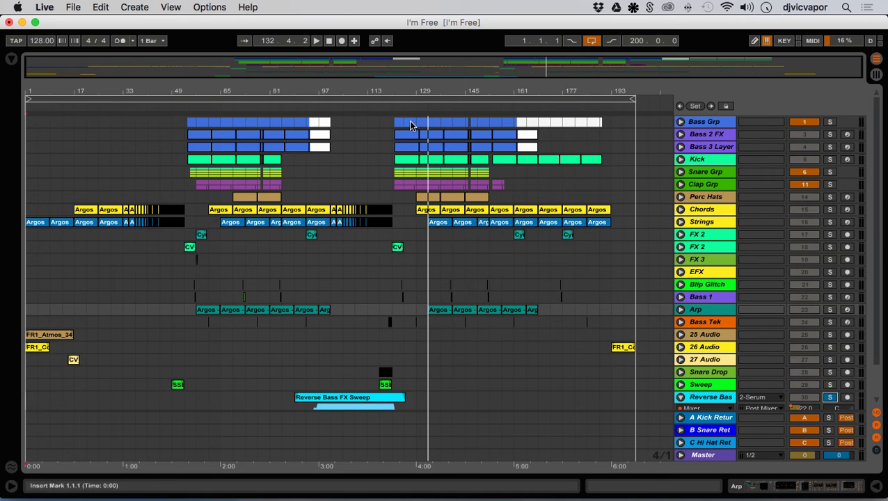
scroll(376, 339, down, 3)
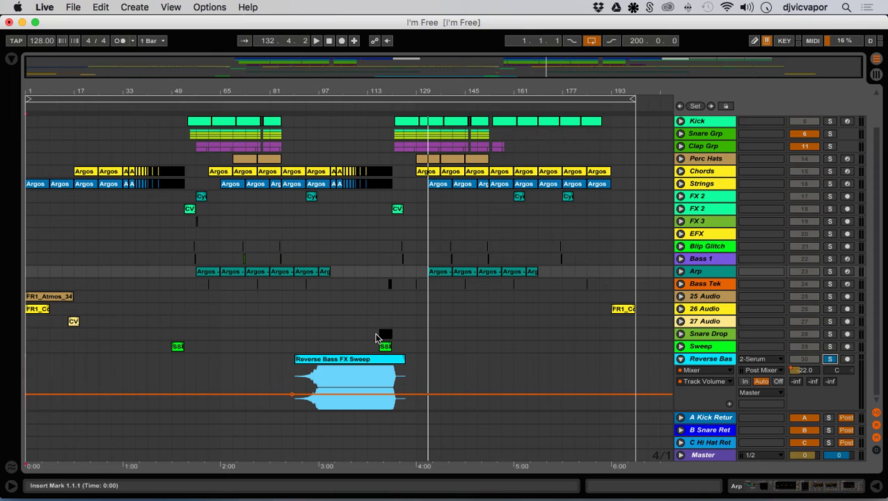
click(355, 104)
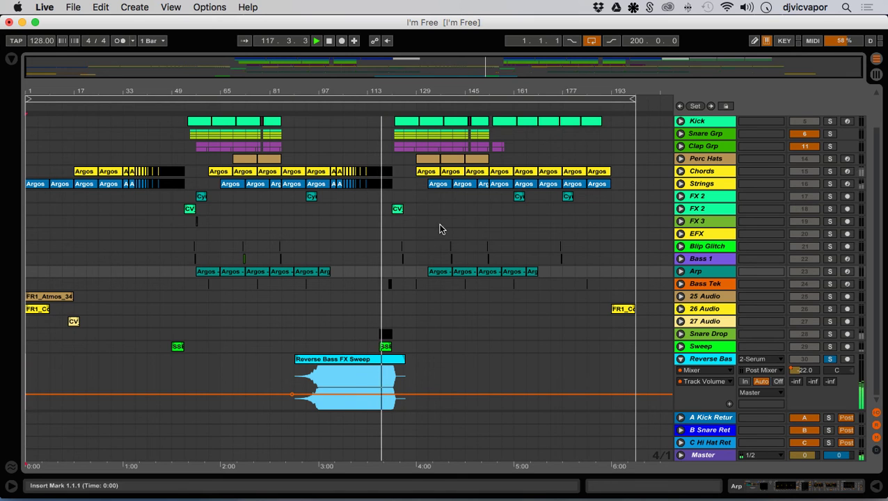
- Add Bass Grp to the solo and play it with the reverse bass sweep into the second drop
scroll(627, 304, up, 3)
click(830, 121)
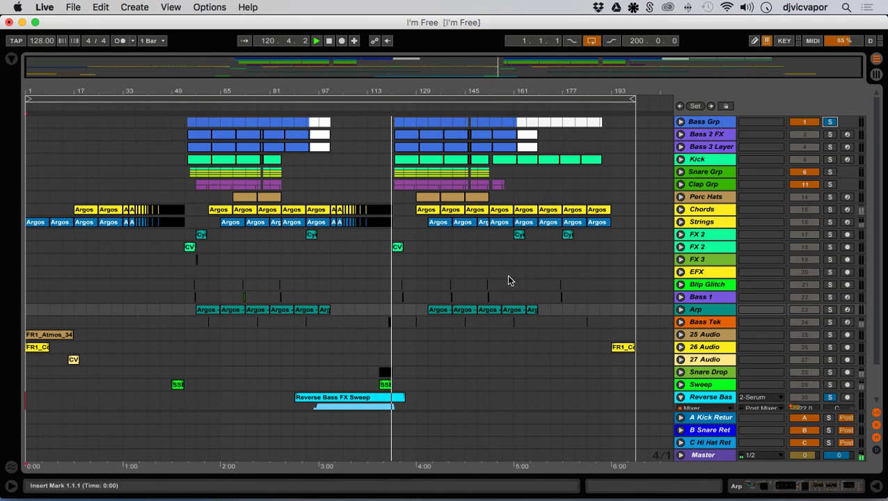
scroll(480, 265, down, 2)
scroll(464, 265, down, 1)
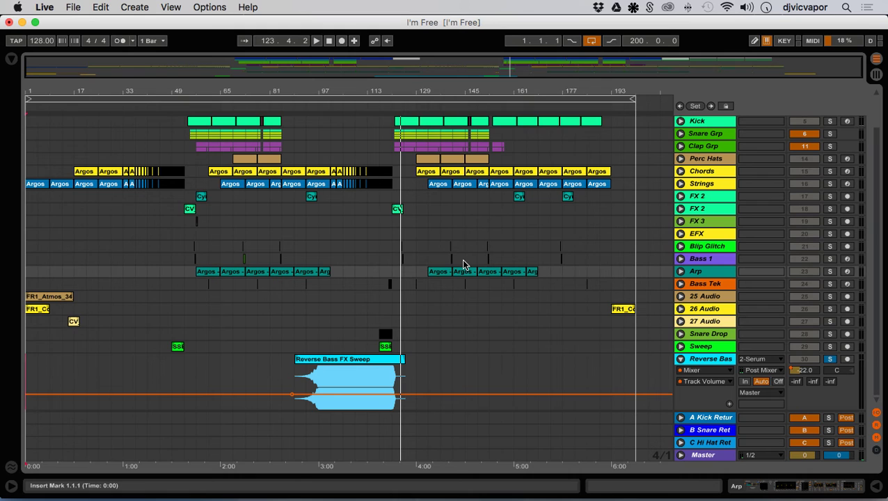
- Clear the solos on Bass Grp and Reverse Bas, and fold the Reverse Bas track
scroll(629, 396, up, 3)
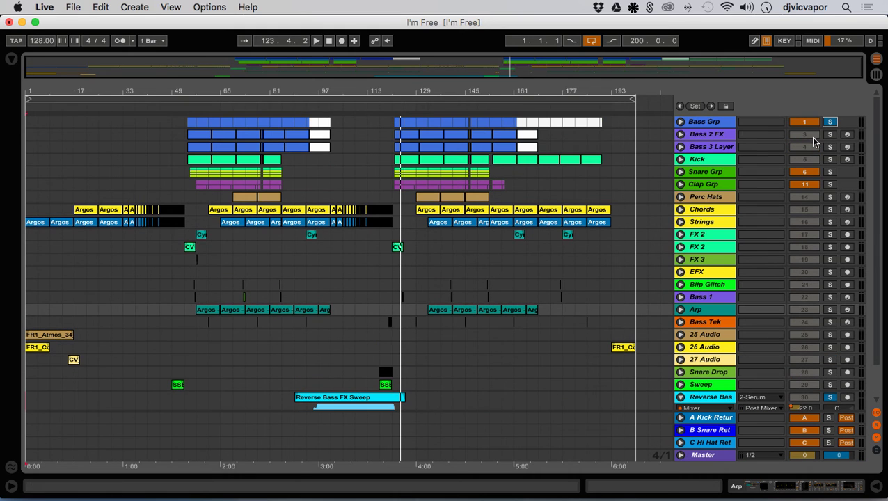
scroll(789, 206, down, 3)
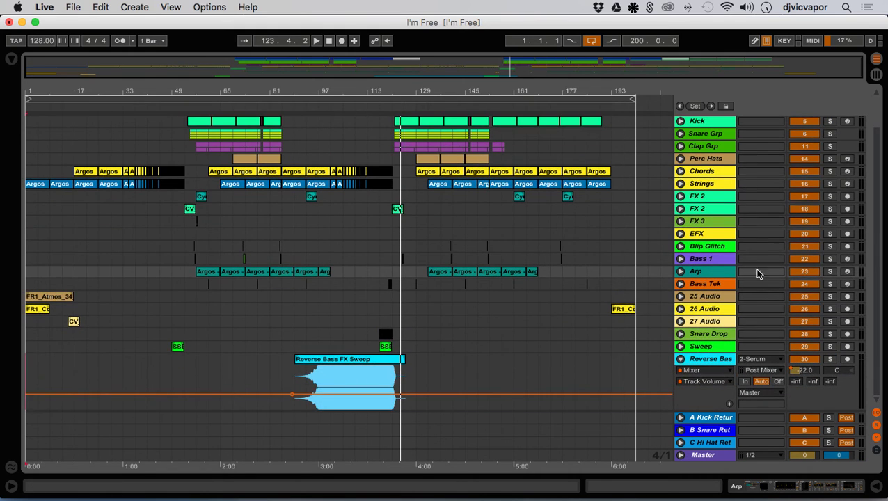
click(681, 359)
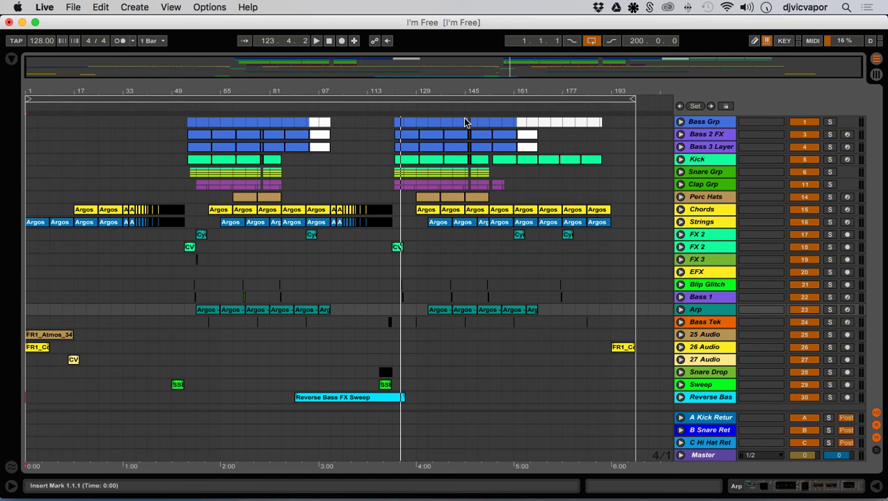
- Play the full mix from around bar 98 through the second drop and stop playback around bar 146
click(322, 106)
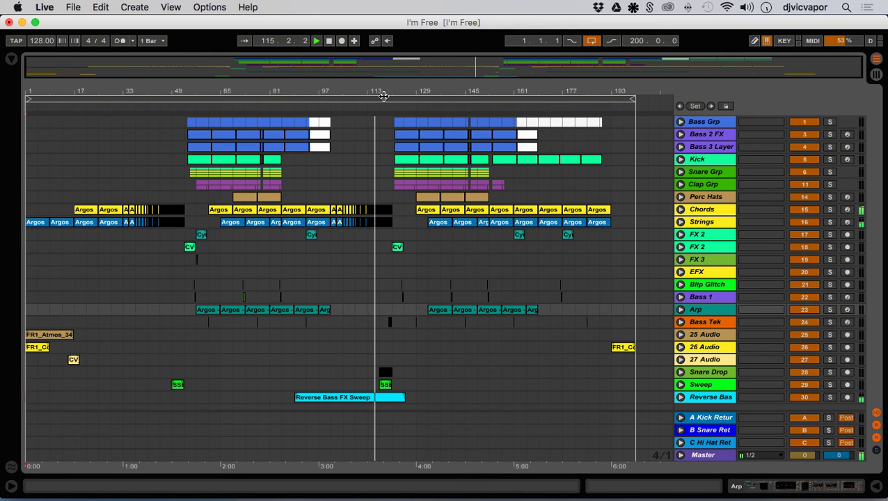
mouse_move(381, 91)
mouse_down()
mouse_move(382, 209)
mouse_move(380, 92)
mouse_up()
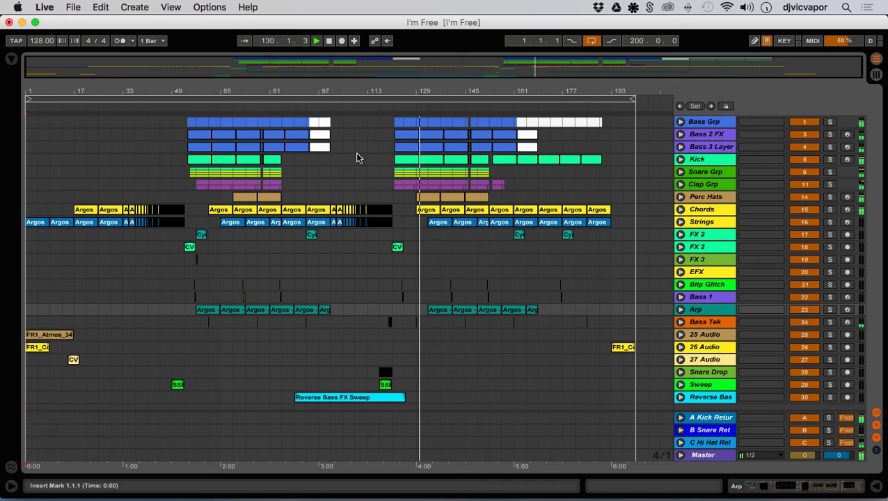
click(329, 40)
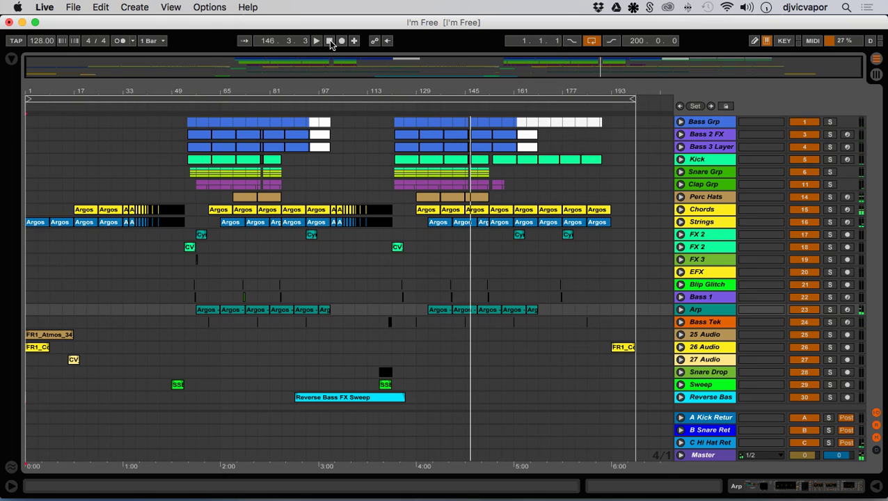